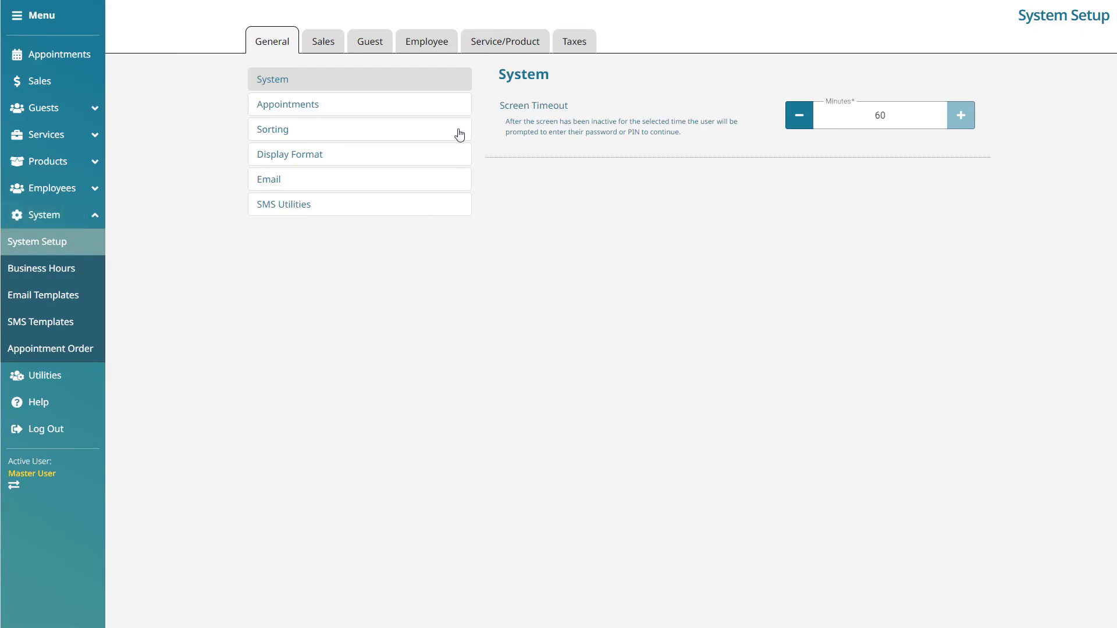
Step: Go to the Receipts page under the Sales tab of System Setup
{"action": "left_click", "coordinate": [337, 42]}
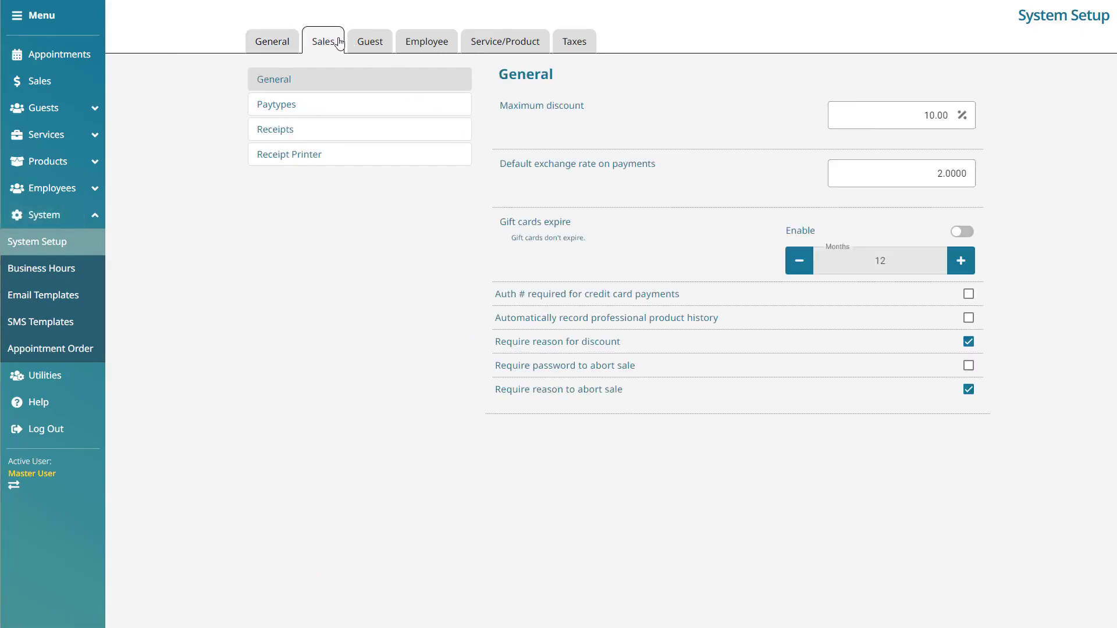
{"action": "left_click", "coordinate": [394, 130]}
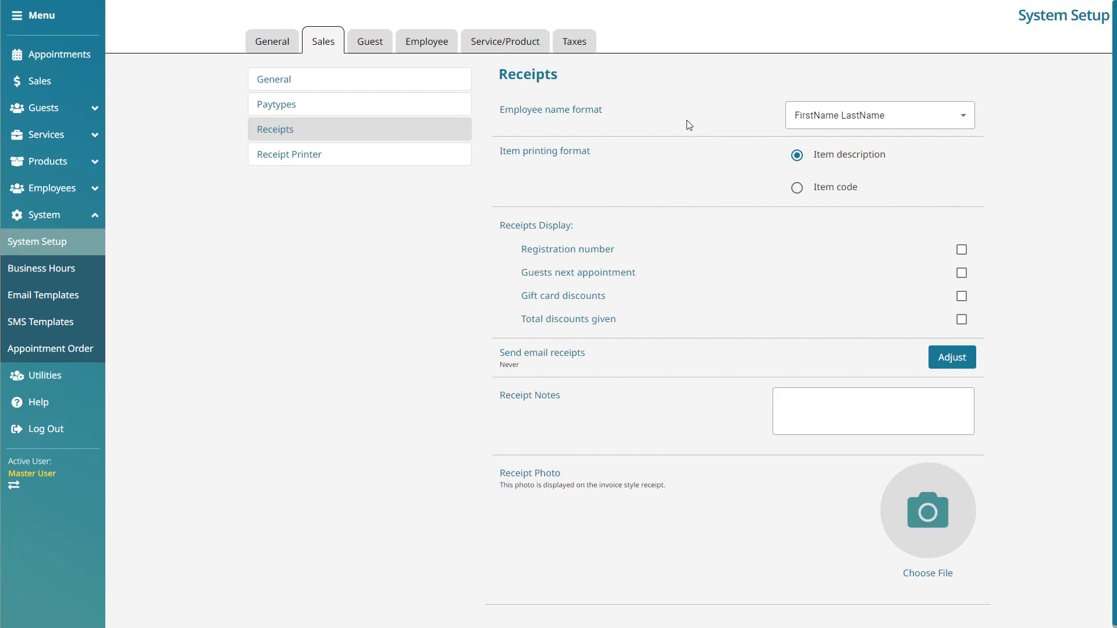
{"action": "left_click", "coordinate": [957, 115]}
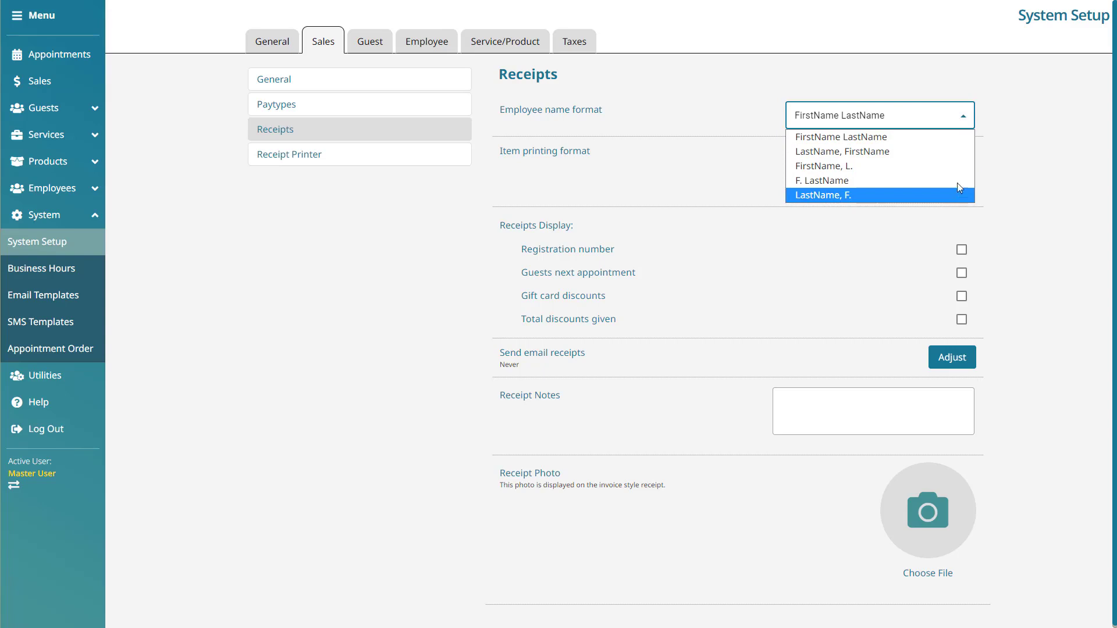
{"action": "left_click", "coordinate": [1002, 107]}
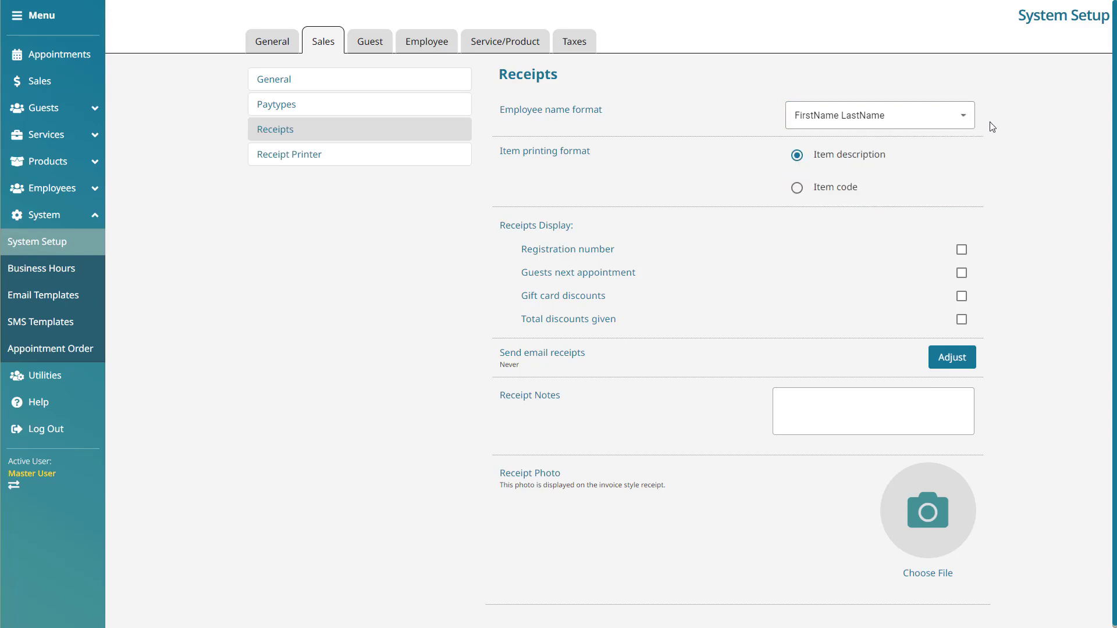
{"action": "left_click", "coordinate": [797, 163]}
{"action": "left_click", "coordinate": [796, 192]}
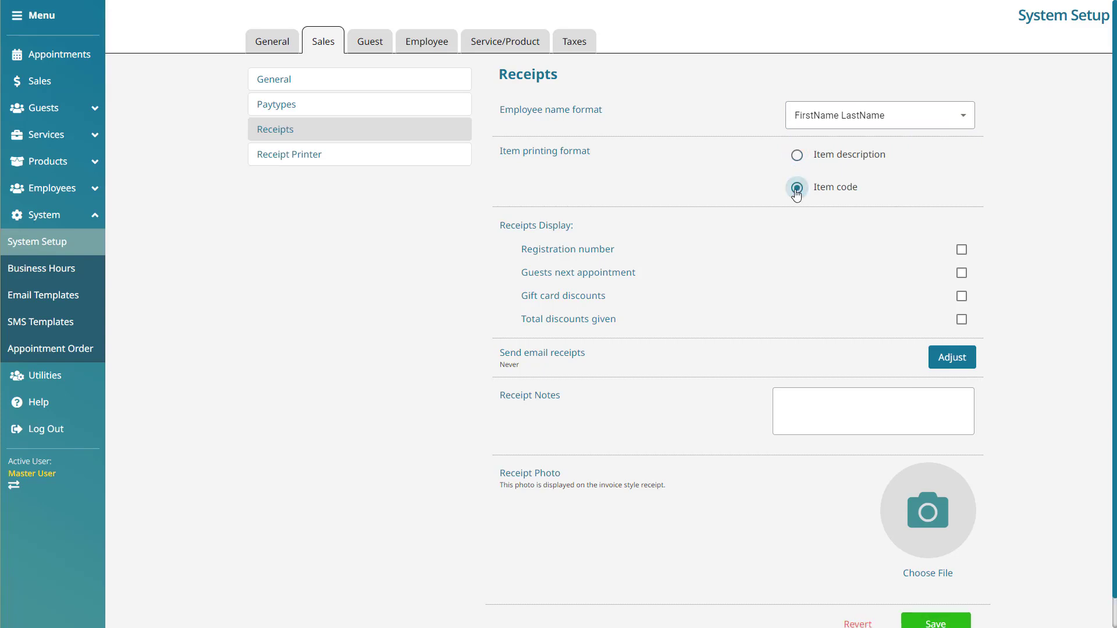
{"action": "left_click", "coordinate": [798, 160]}
{"action": "left_click", "coordinate": [962, 198]}
{"action": "left_click", "coordinate": [918, 163]}
Step: Enable Registration number, Guests next appointment, Gift card discounts and Total discounts given on receipts
{"action": "left_click", "coordinate": [964, 251]}
{"action": "left_click", "coordinate": [962, 273]}
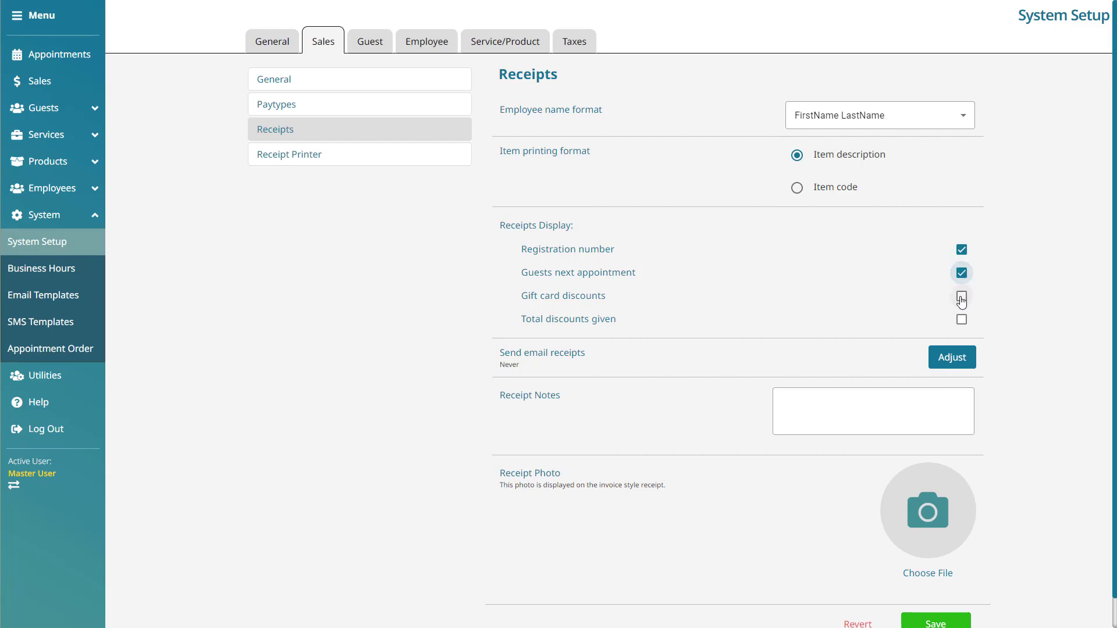
{"action": "left_click", "coordinate": [962, 298]}
{"action": "left_click", "coordinate": [962, 321]}
{"action": "left_click_drag", "start_coordinate": [532, 371], "coordinate": [497, 354]}
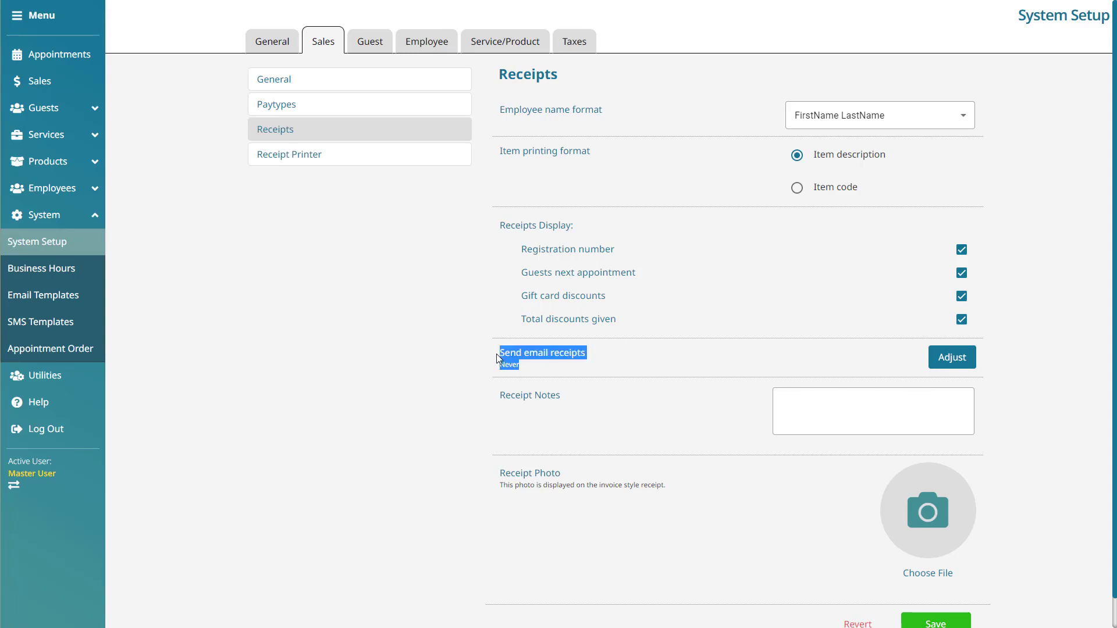
{"action": "left_click", "coordinate": [619, 365]}
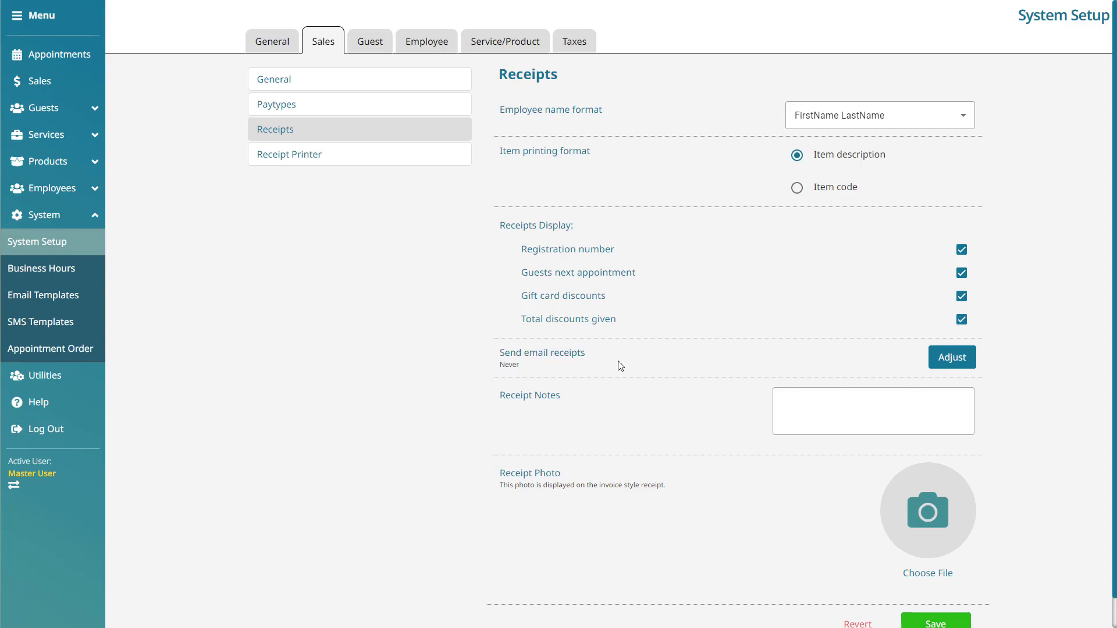
Step: Keep Send email receipts on Never frequency with Invoice Style as the email receipt type
{"action": "left_click", "coordinate": [971, 361]}
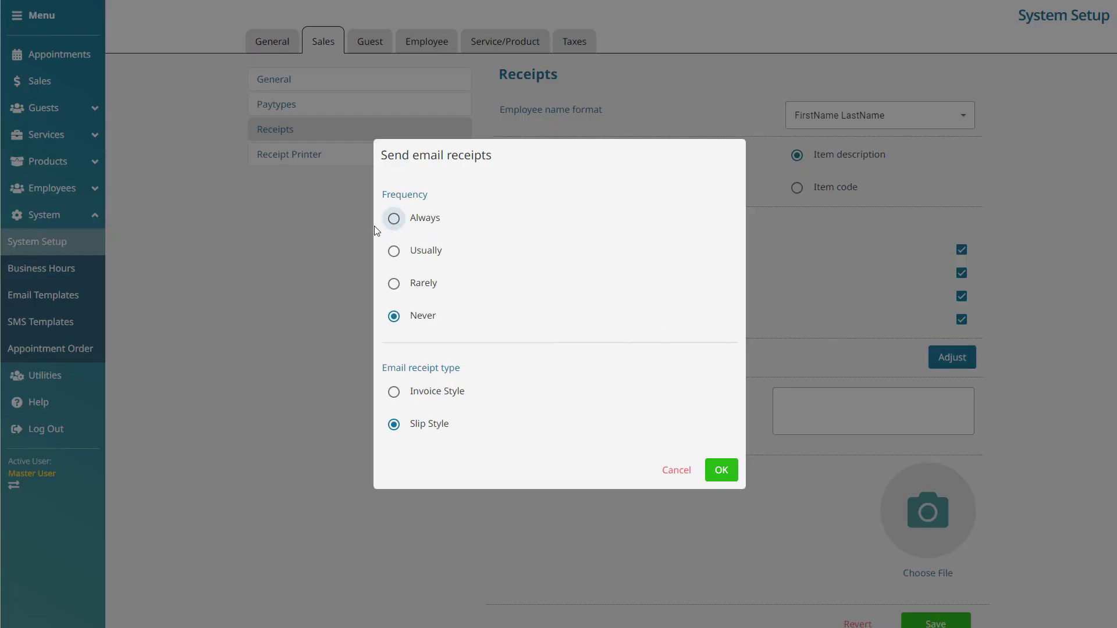
{"action": "left_click", "coordinate": [395, 221]}
{"action": "left_click", "coordinate": [395, 261]}
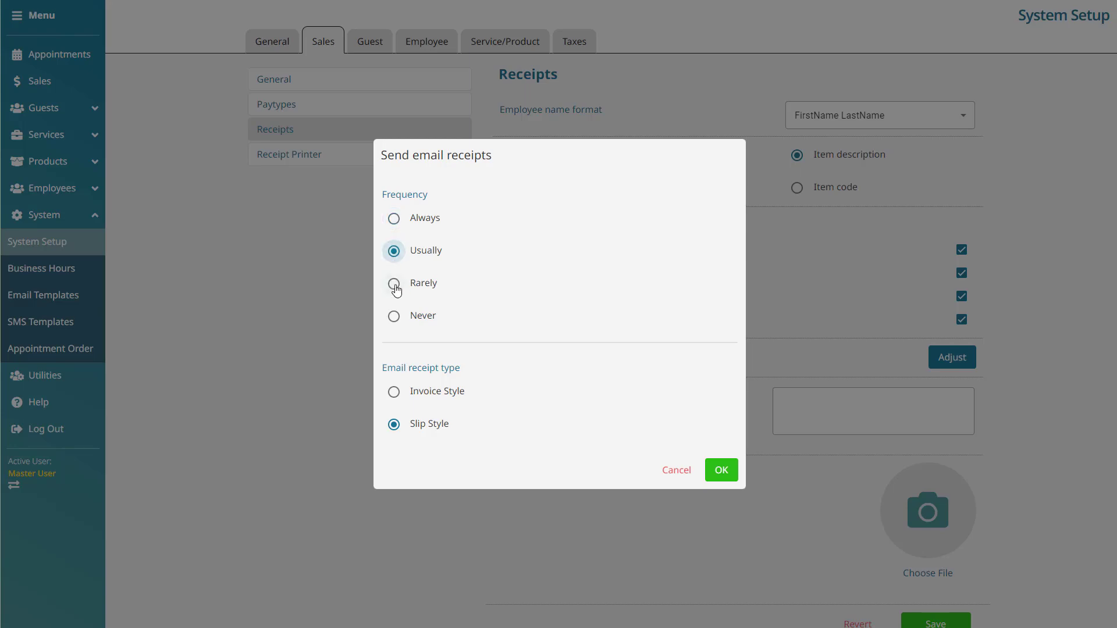
{"action": "left_click", "coordinate": [395, 286]}
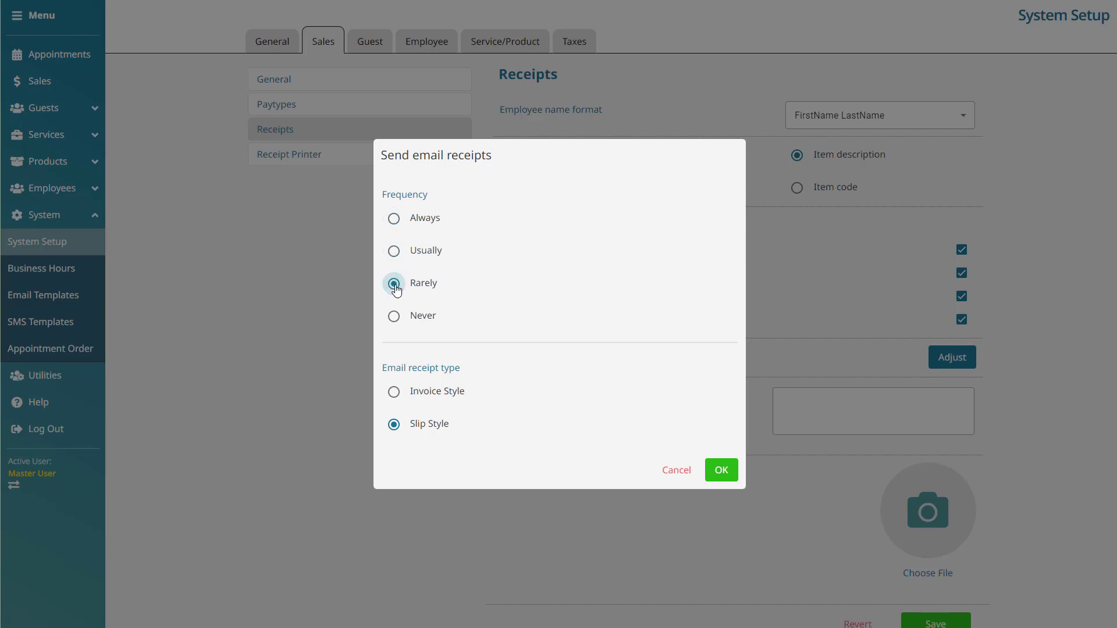
{"action": "left_click", "coordinate": [394, 317]}
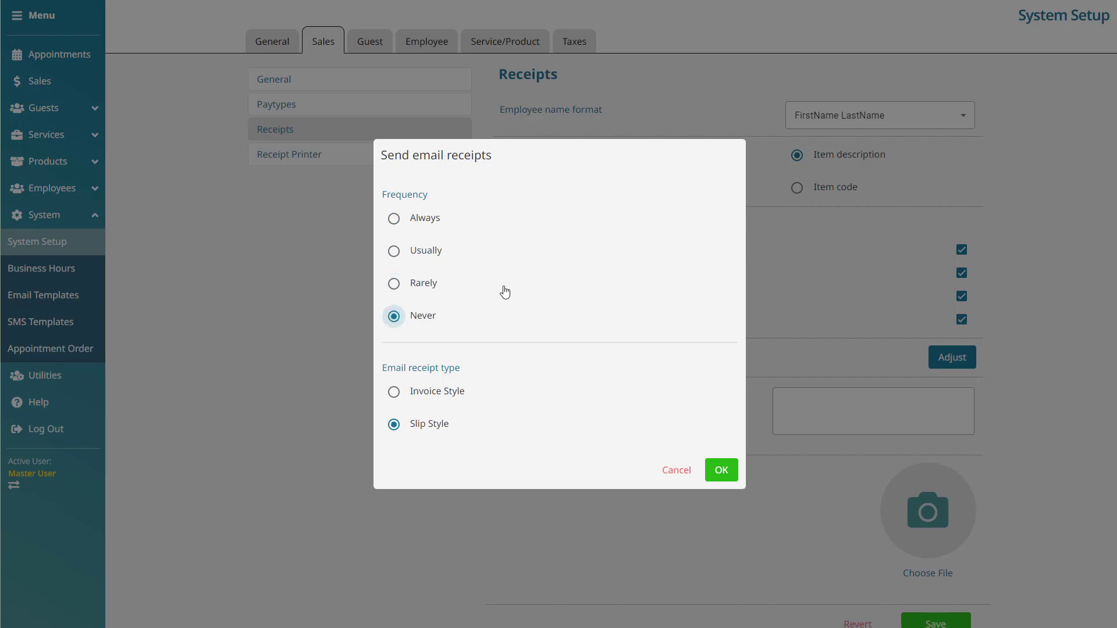
{"action": "left_click", "coordinate": [393, 393]}
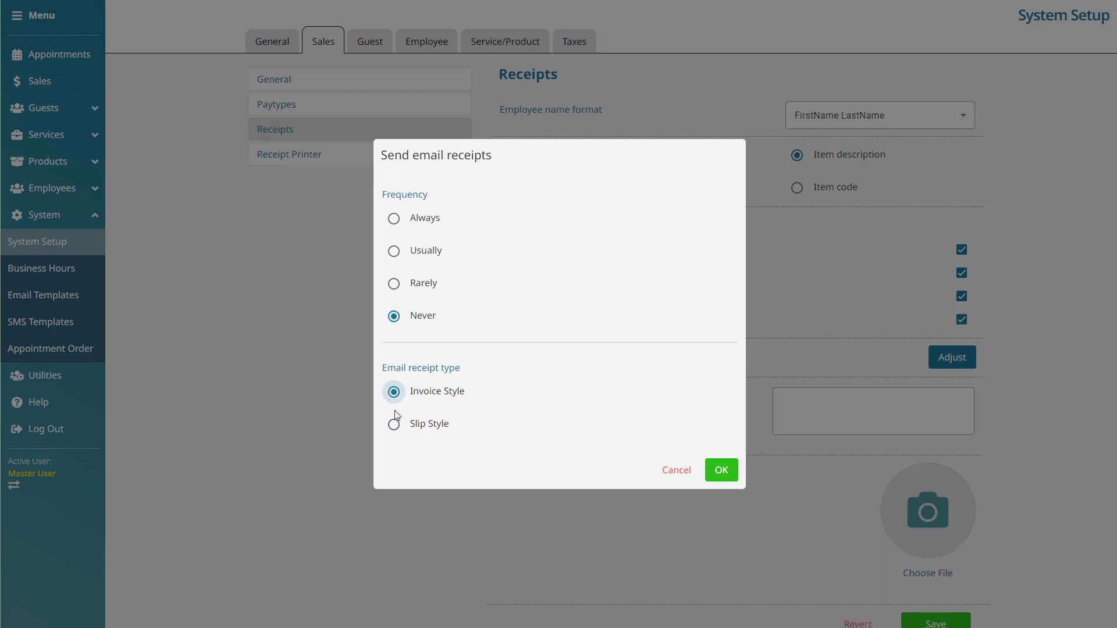
{"action": "left_click", "coordinate": [394, 430]}
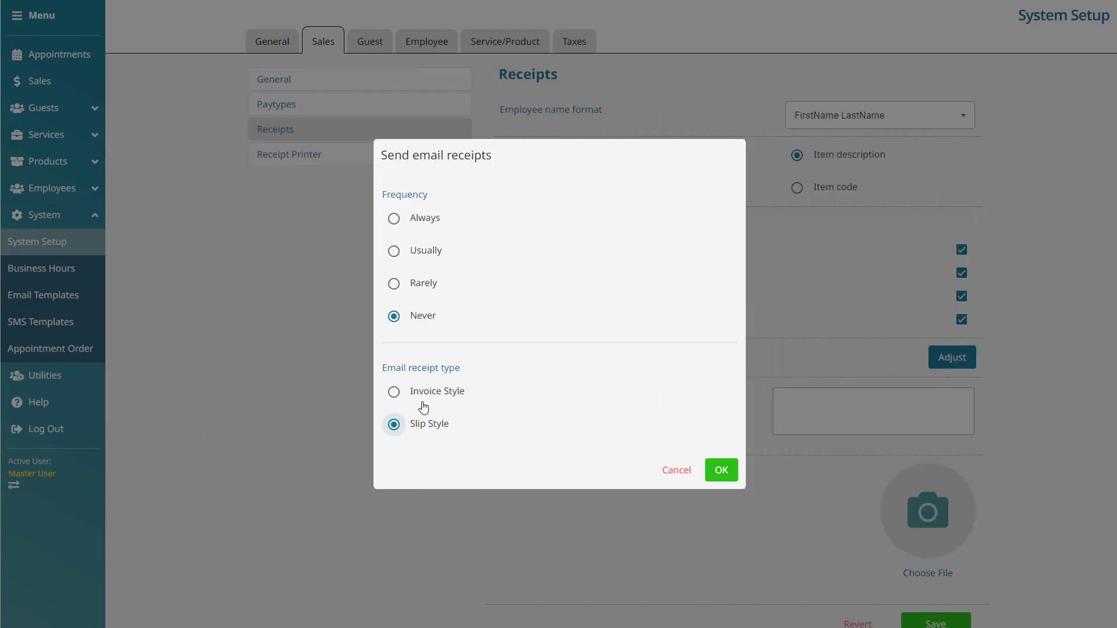
{"action": "left_click", "coordinate": [393, 392]}
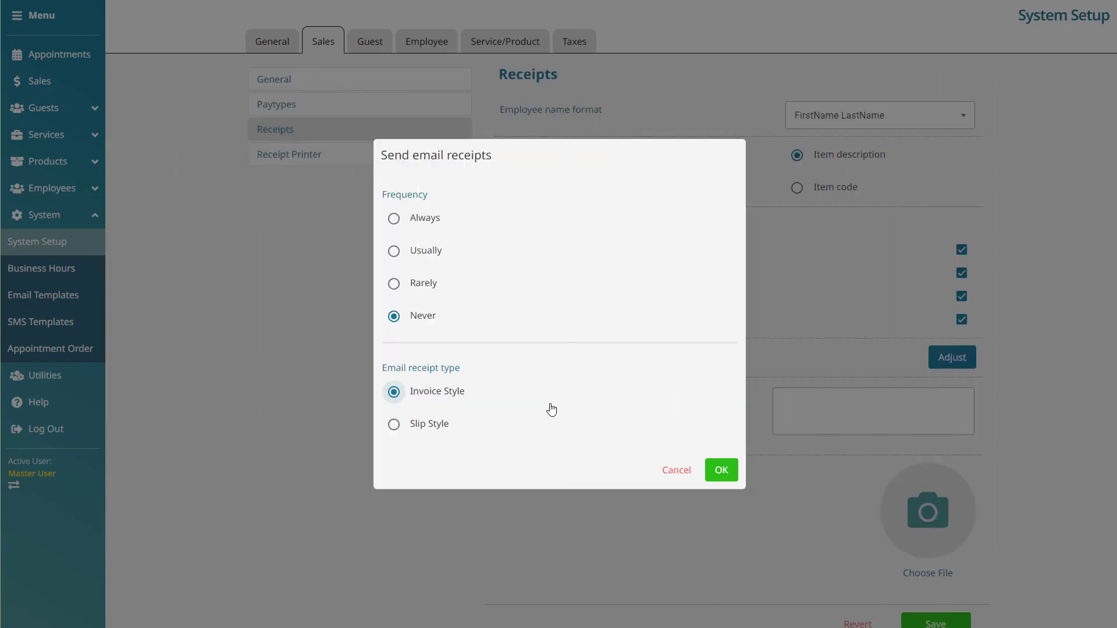
{"action": "left_click", "coordinate": [729, 474]}
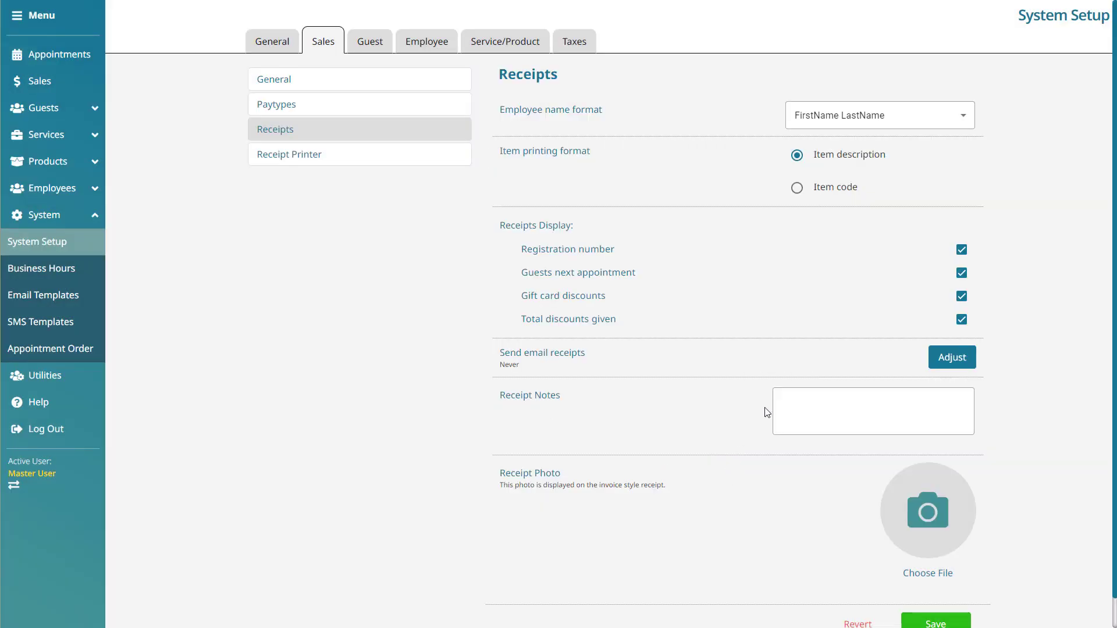
Step: Enter 'Receipt notes go here!' in the Receipt Notes field
{"action": "left_click", "coordinate": [818, 411]}
{"action": "type", "text": "Recei"}
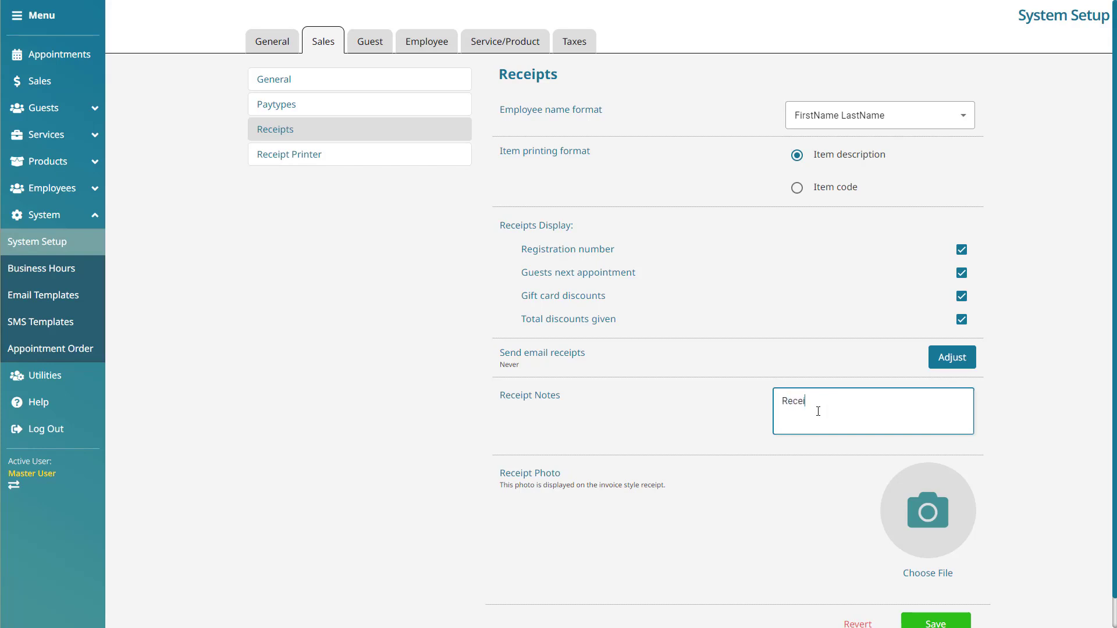
{"action": "type", "text": "pt notes go here!"}
{"action": "left_click", "coordinate": [1037, 436]}
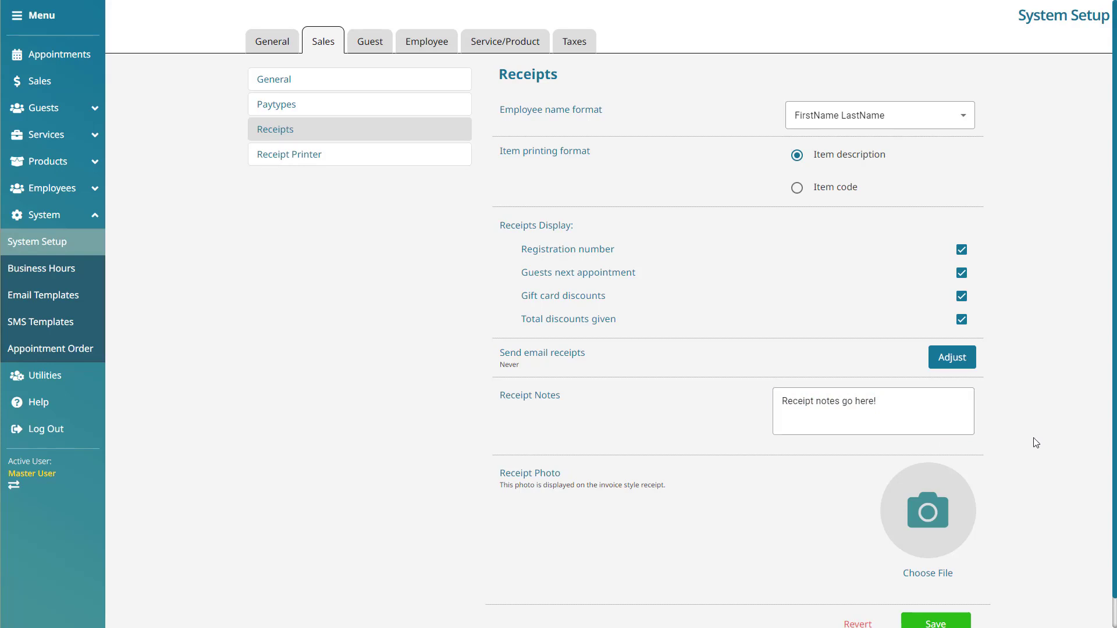
Step: Upload EncoreLogo.png as the receipt photo, save the receipt settings, then go to Receipt Printer
{"action": "left_click", "coordinate": [954, 582]}
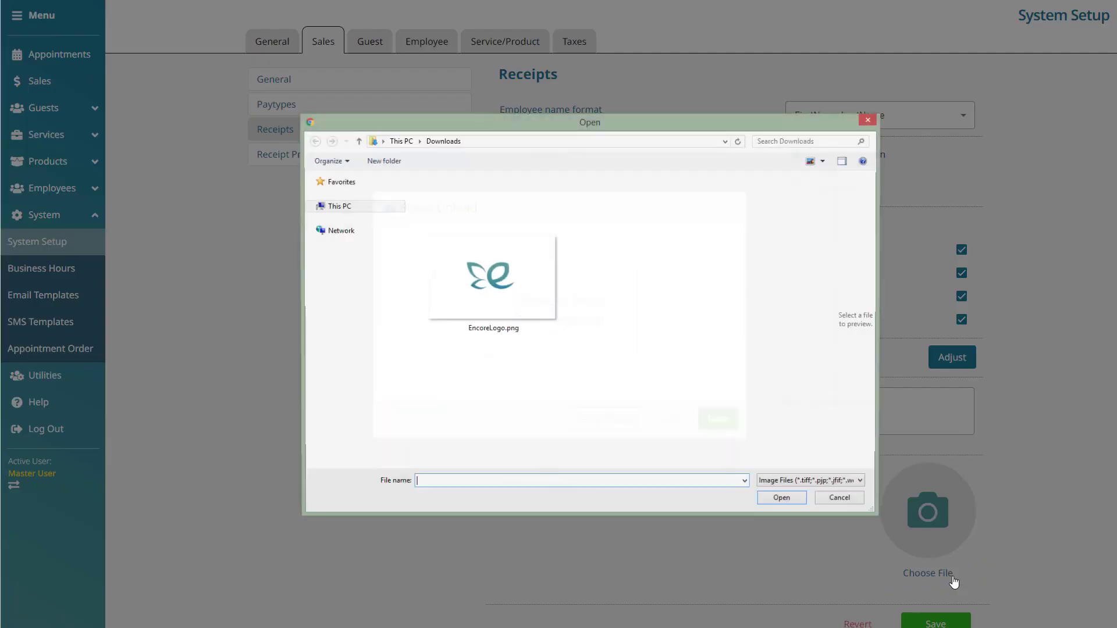
{"action": "left_click", "coordinate": [534, 291]}
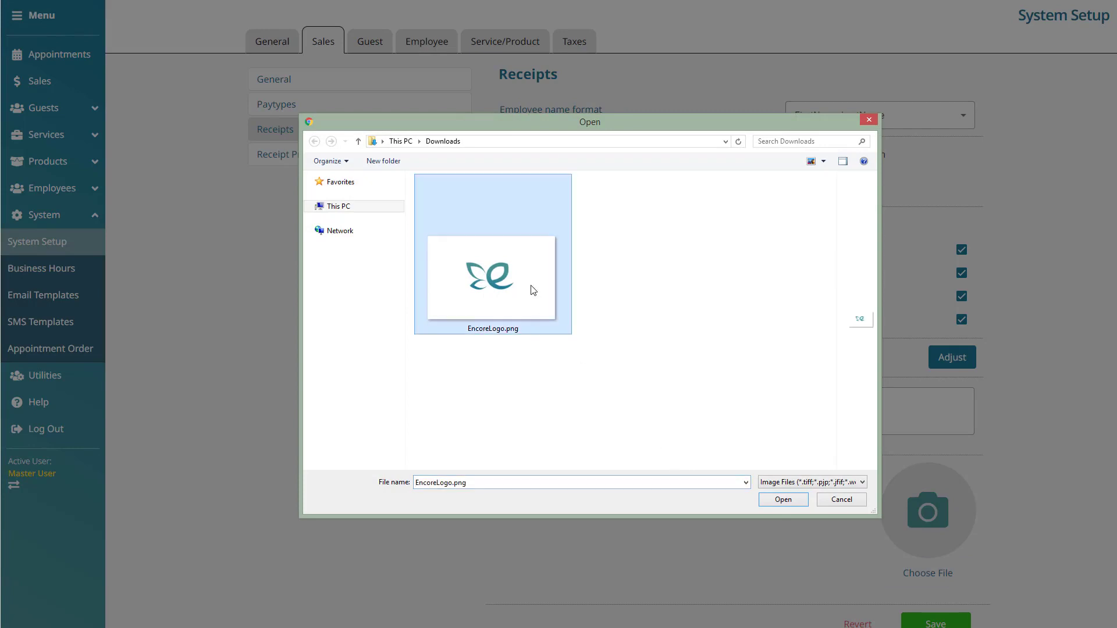
{"action": "left_click", "coordinate": [794, 503]}
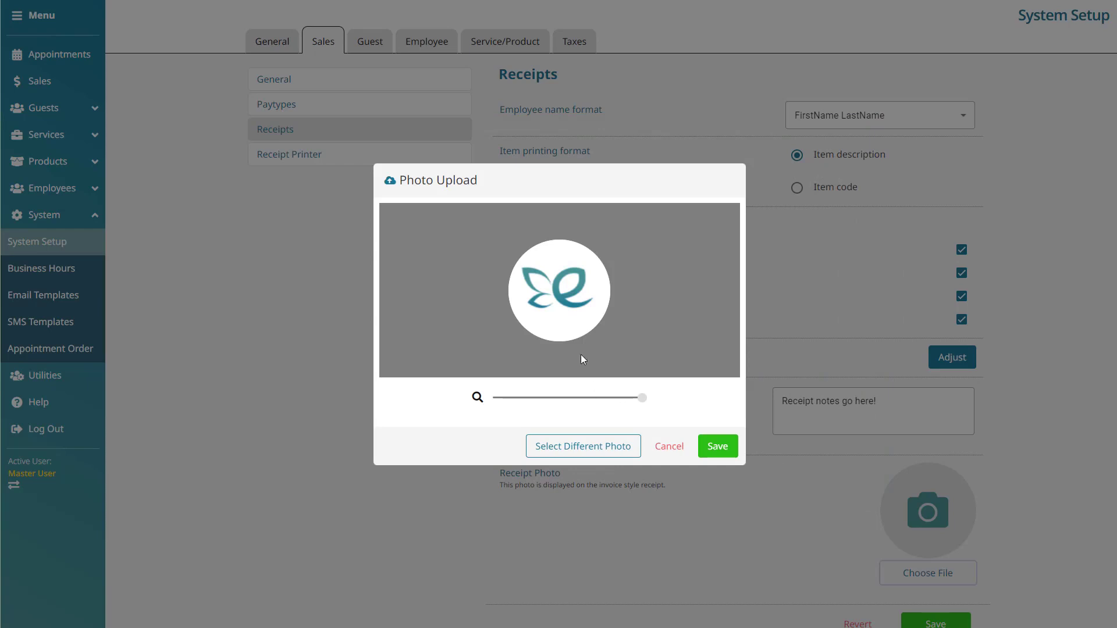
{"action": "left_click_drag", "start_coordinate": [556, 289], "coordinate": [561, 295]}
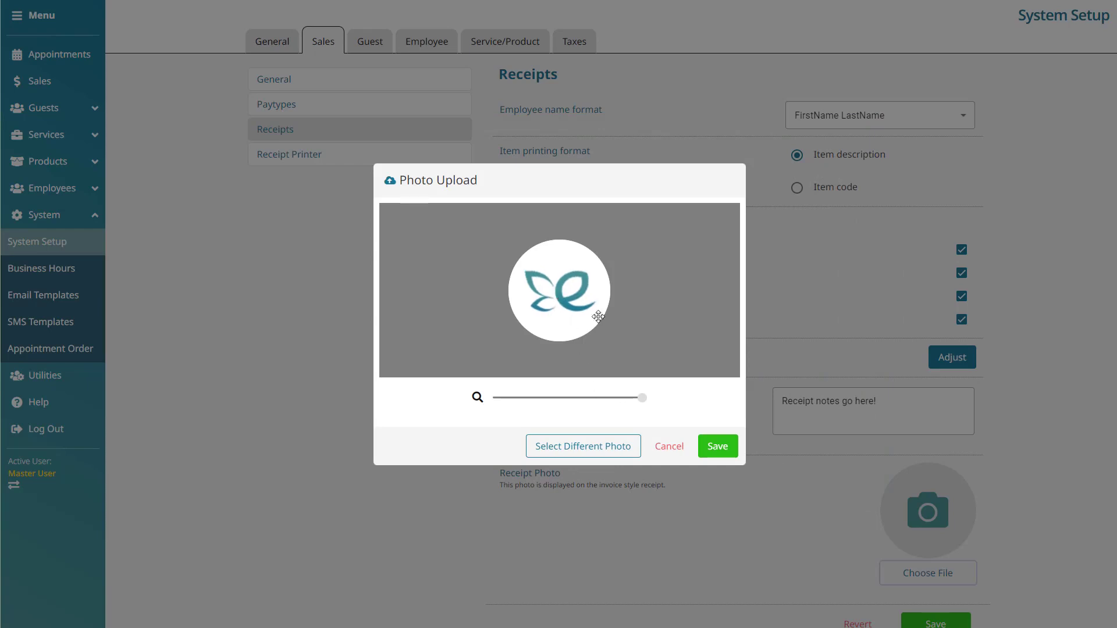
{"action": "left_click", "coordinate": [719, 448]}
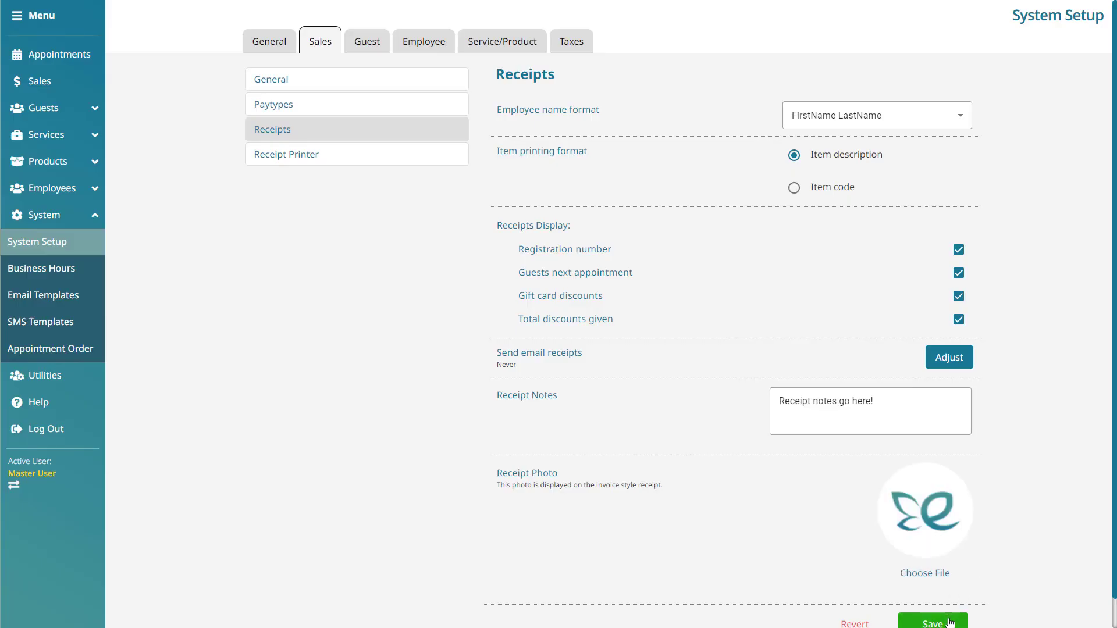
{"action": "left_click", "coordinate": [933, 621]}
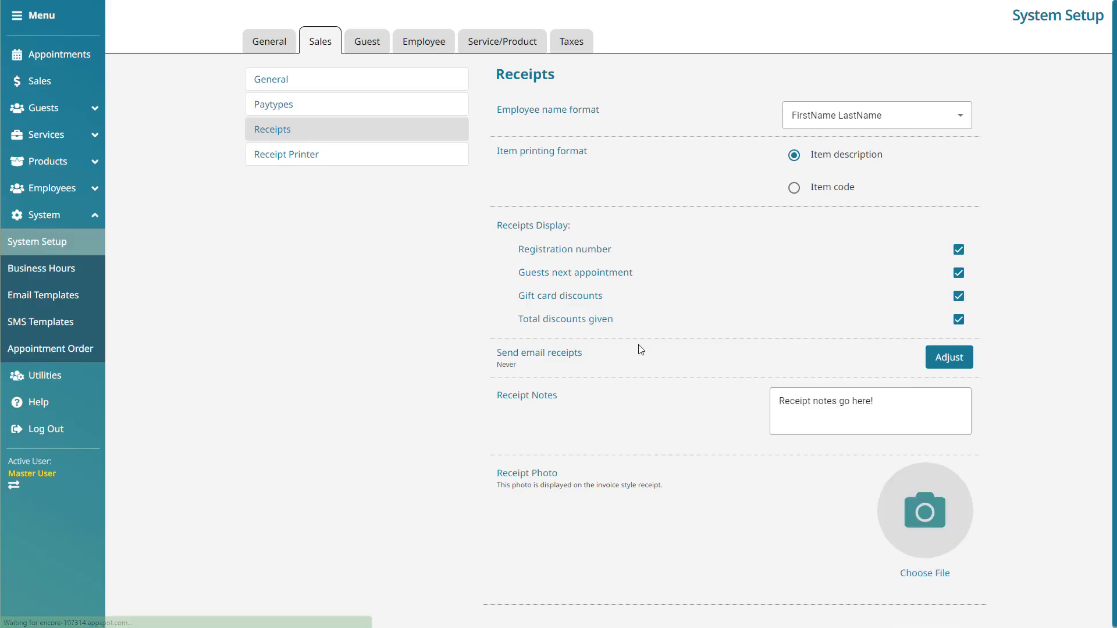
{"action": "left_click", "coordinate": [438, 157]}
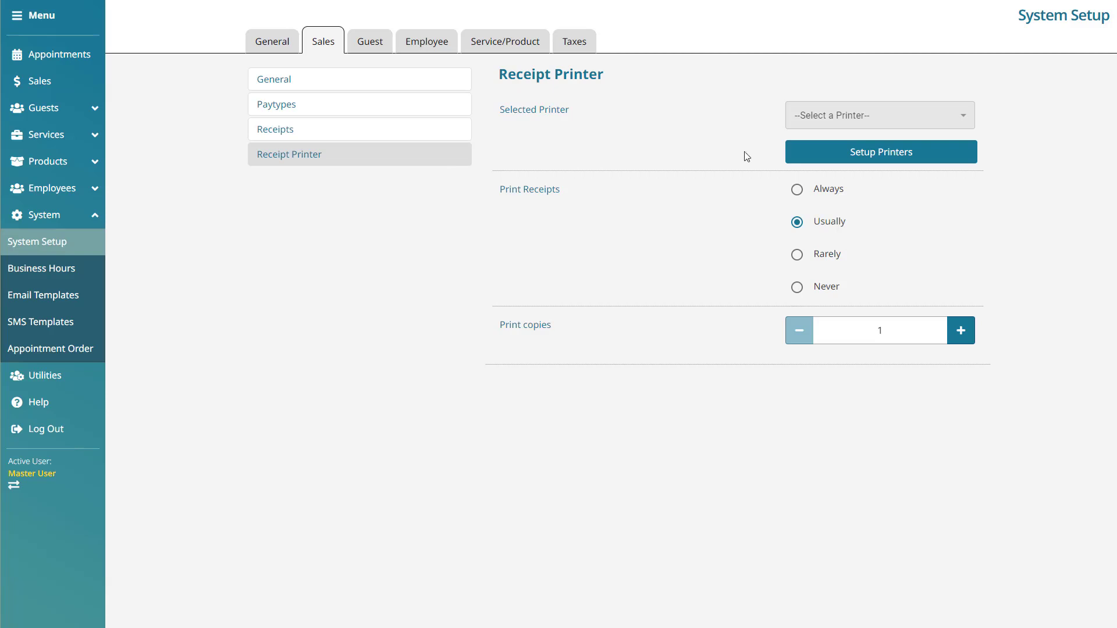
Step: Save the receipt printer settings with Print Receipts set to Usually and 1 print copy
{"action": "left_click", "coordinate": [797, 190]}
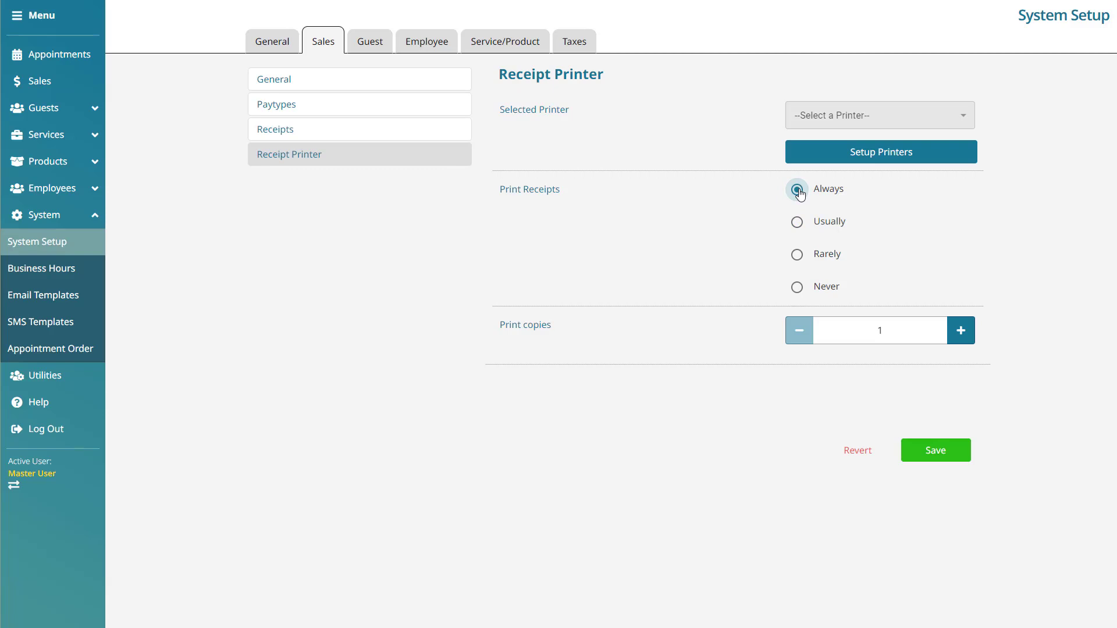
{"action": "left_click", "coordinate": [800, 226]}
{"action": "left_click", "coordinate": [800, 258]}
{"action": "left_click", "coordinate": [797, 292]}
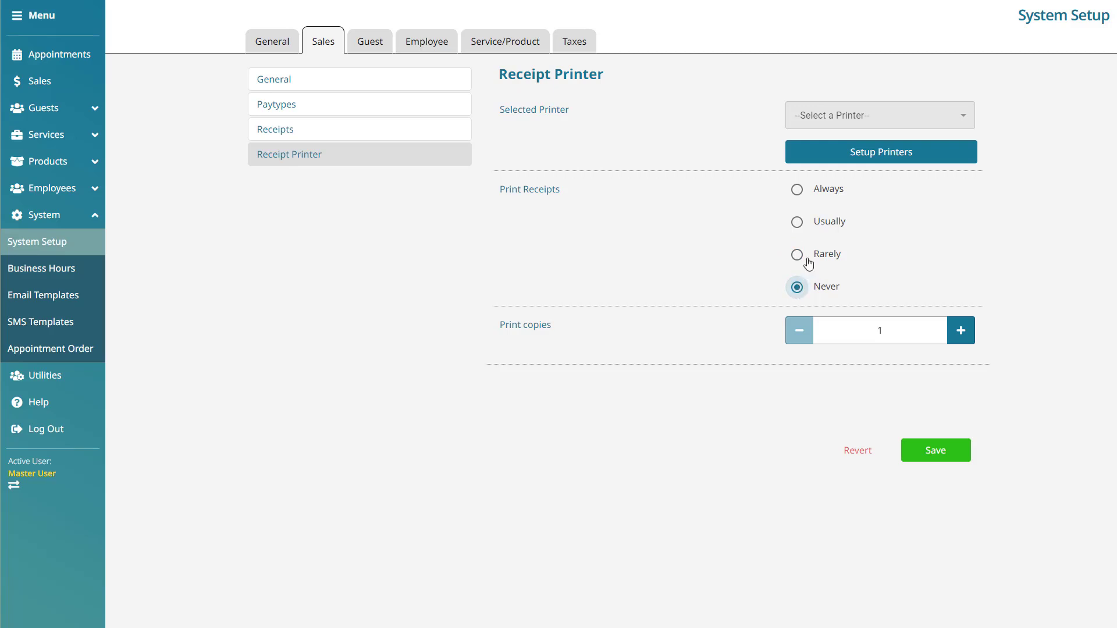
{"action": "left_click", "coordinate": [799, 222]}
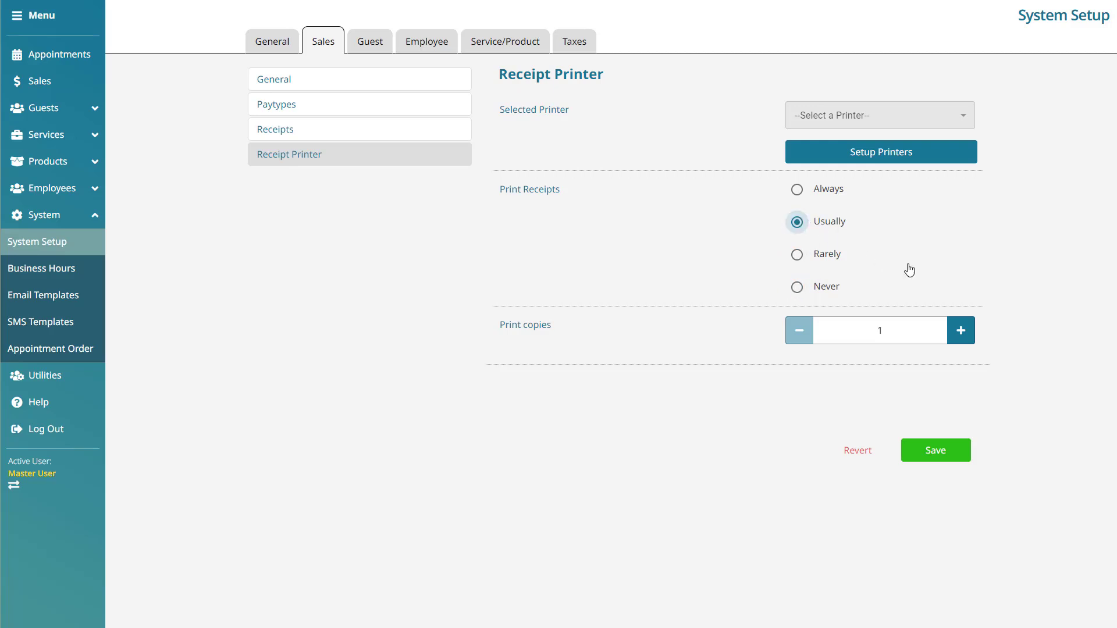
{"action": "left_click", "coordinate": [971, 335]}
{"action": "left_click", "coordinate": [963, 333]}
{"action": "left_click", "coordinate": [799, 331]}
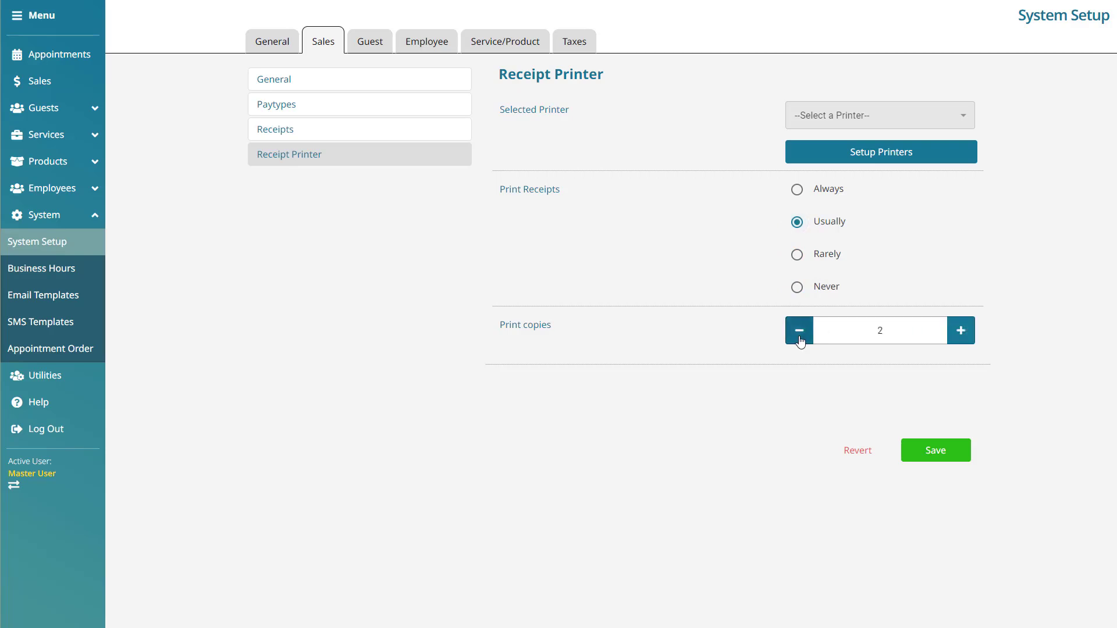
{"action": "left_click", "coordinate": [799, 331]}
{"action": "left_click", "coordinate": [953, 454]}
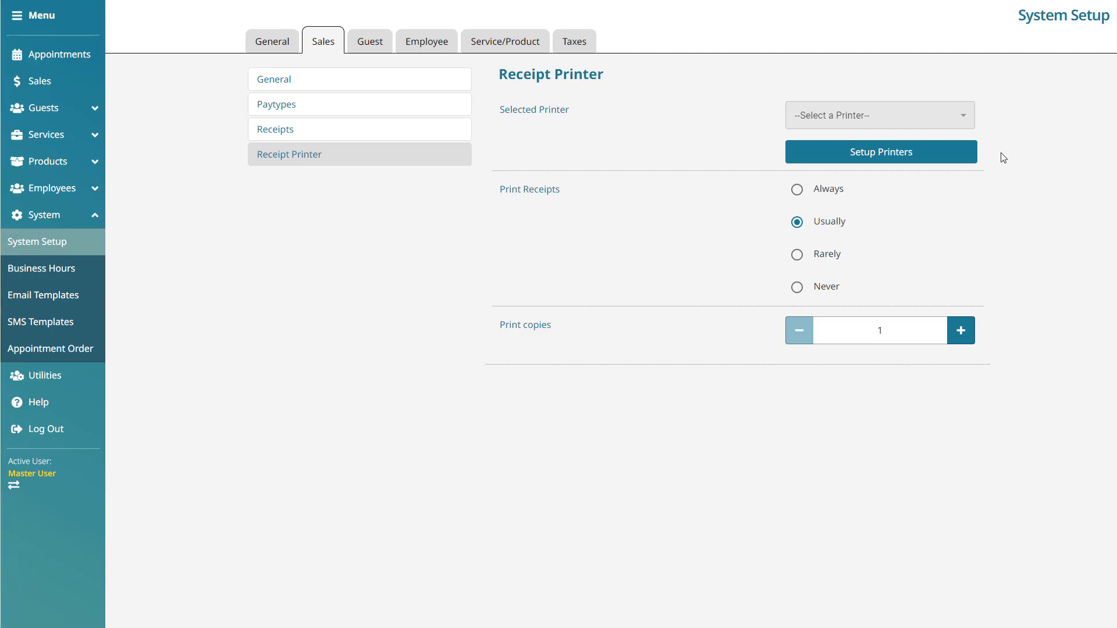
Step: Start downloading the Windows JSPrintManager installer from the Setup Printers dialog
{"action": "left_click", "coordinate": [949, 164]}
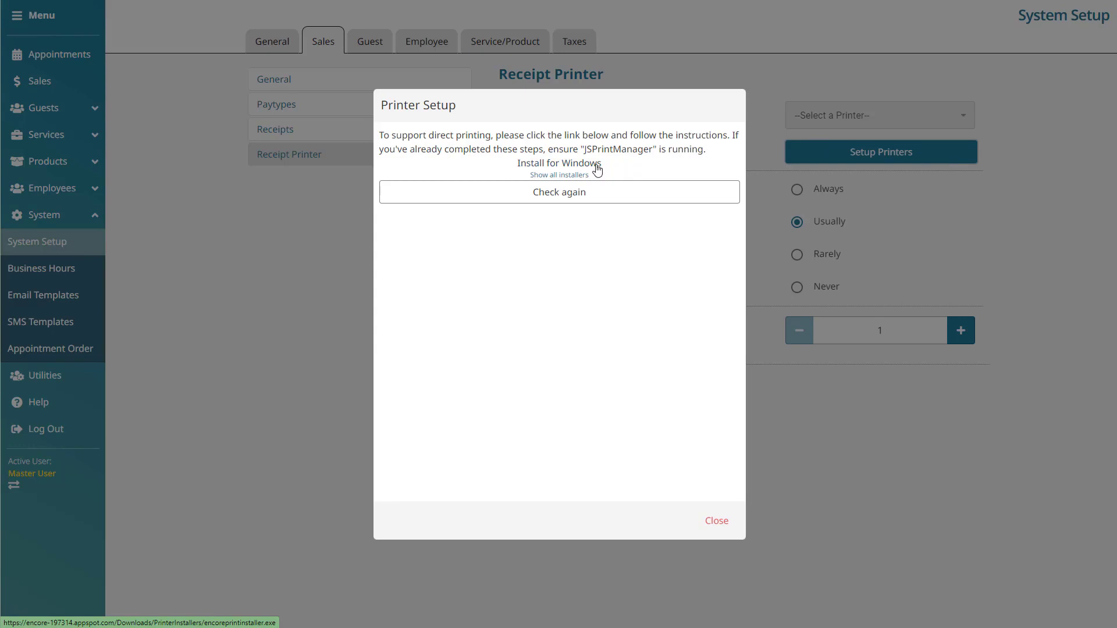
{"action": "left_click", "coordinate": [585, 175]}
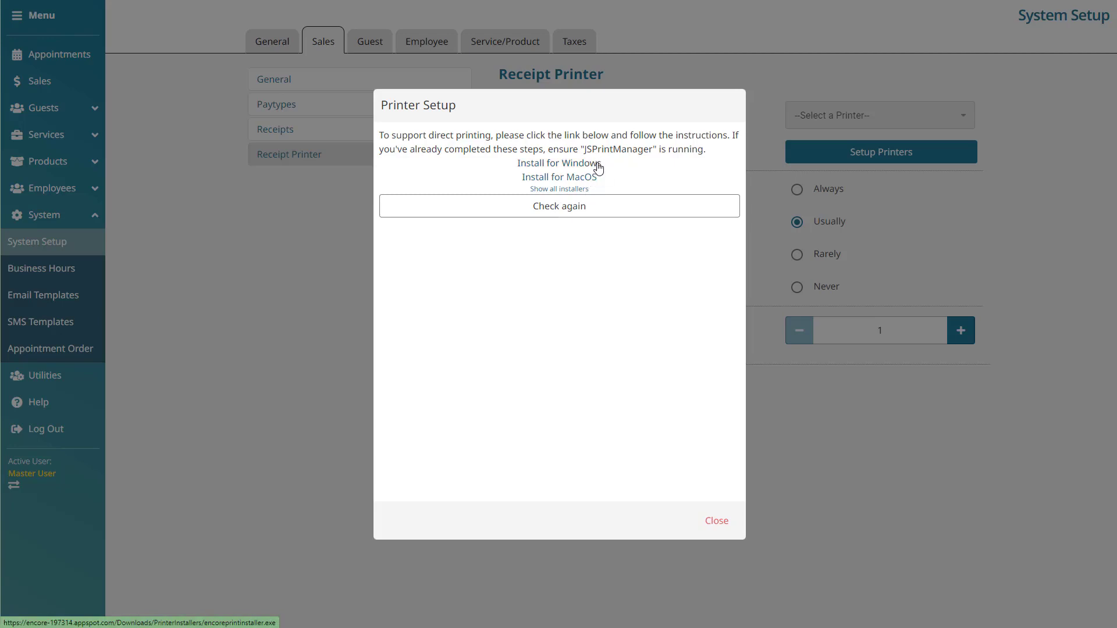
{"action": "left_click", "coordinate": [599, 169]}
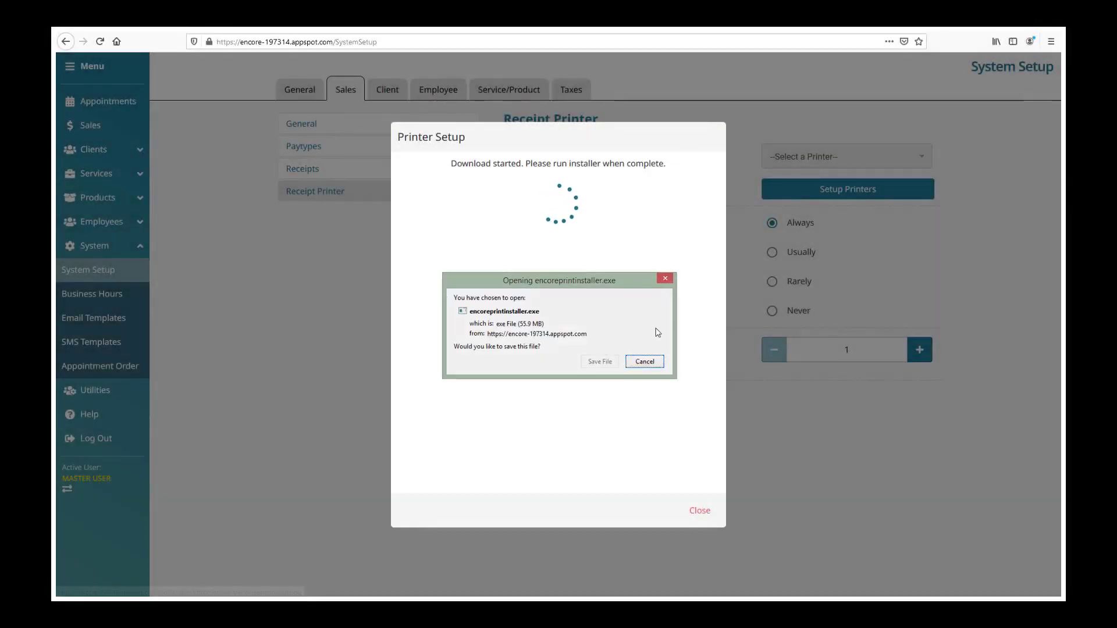
Step: Save encoreprintinstaller.exe and run it from Firefox's Downloads panel
{"action": "left_click", "coordinate": [599, 362]}
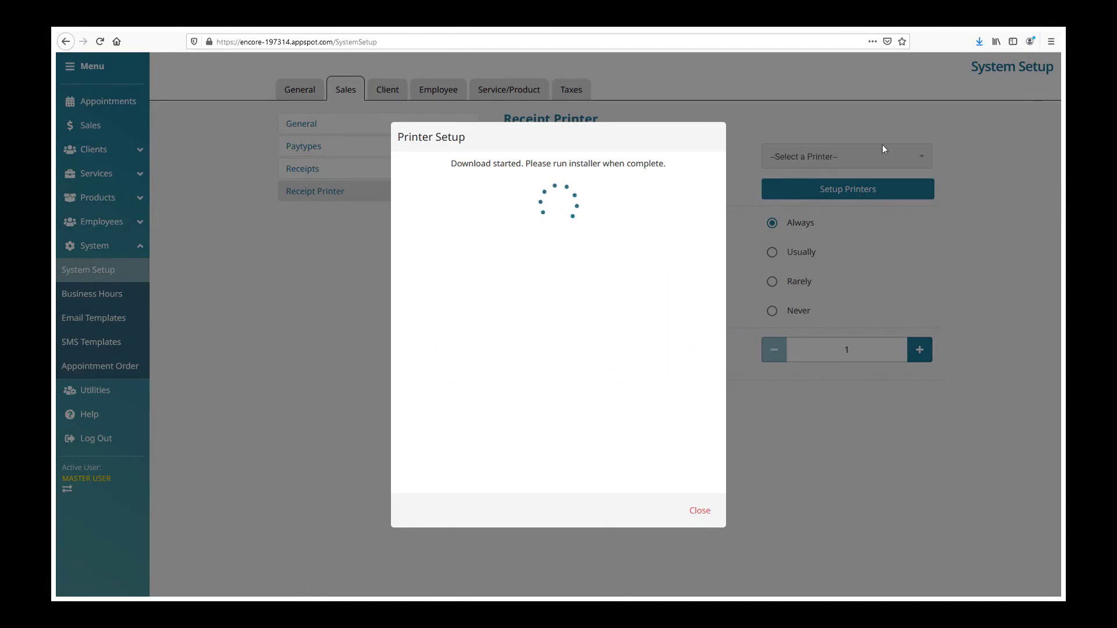
{"action": "left_click", "coordinate": [981, 43]}
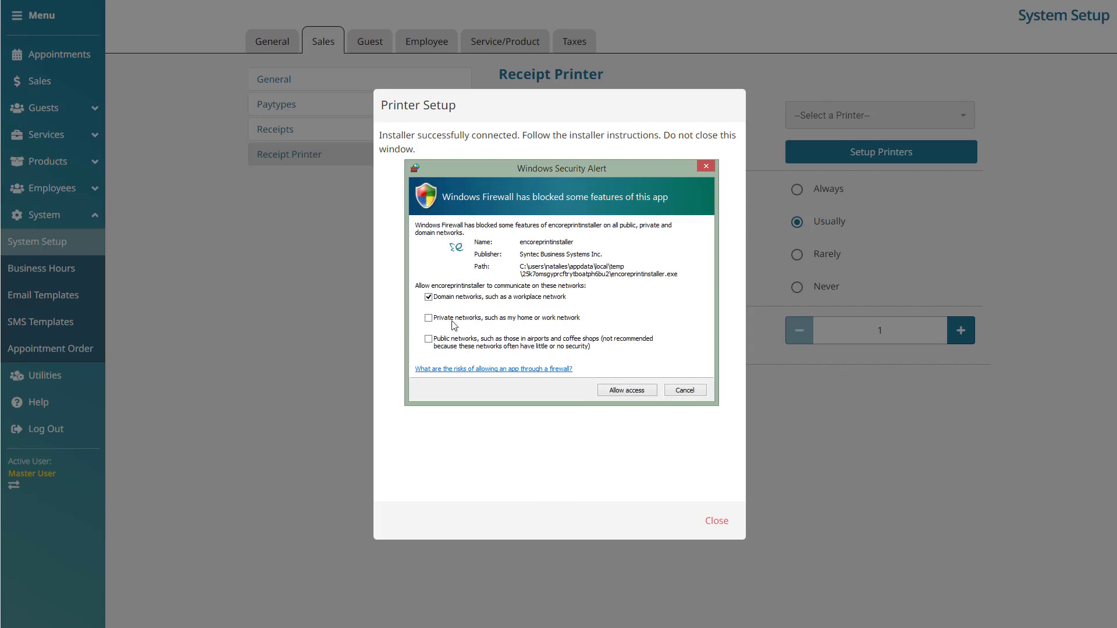
Step: Allow the print installer through Windows Firewall on private and public networks
{"action": "left_click", "coordinate": [429, 318]}
{"action": "left_click", "coordinate": [430, 343]}
{"action": "left_click", "coordinate": [649, 393]}
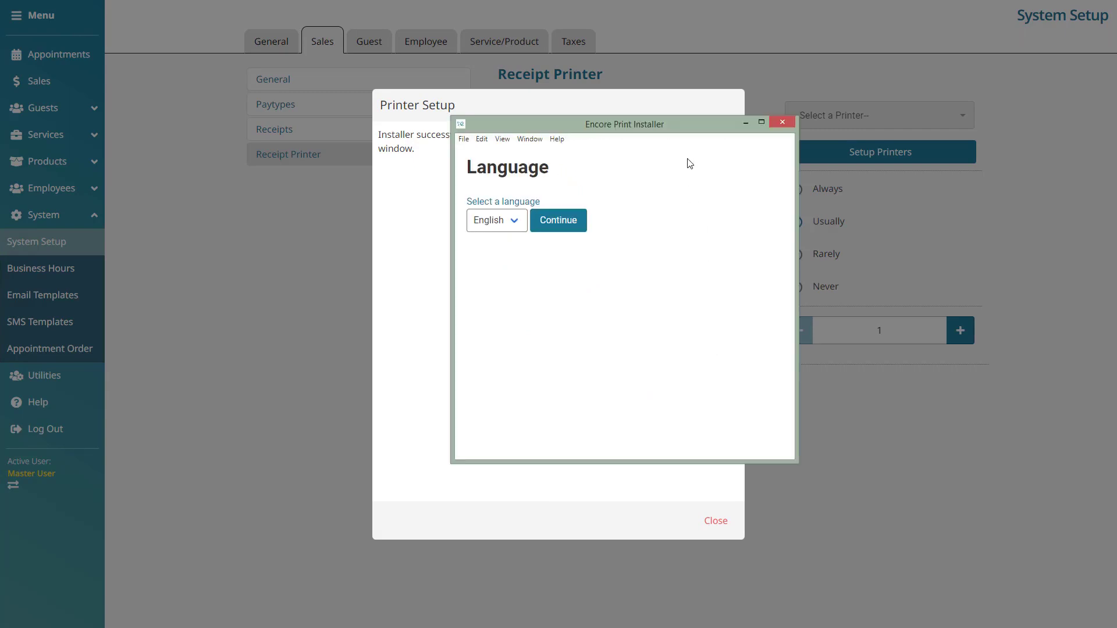
Step: Install JSPrintManager 3.0 using English as the setup language
{"action": "left_click", "coordinate": [512, 220]}
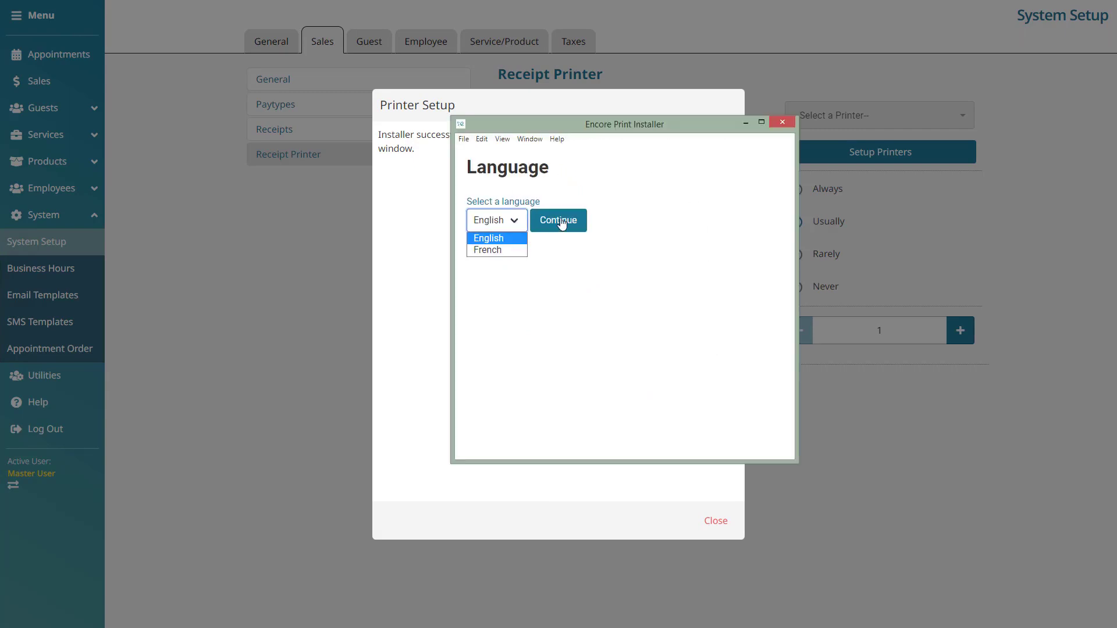
{"action": "left_click", "coordinate": [580, 224]}
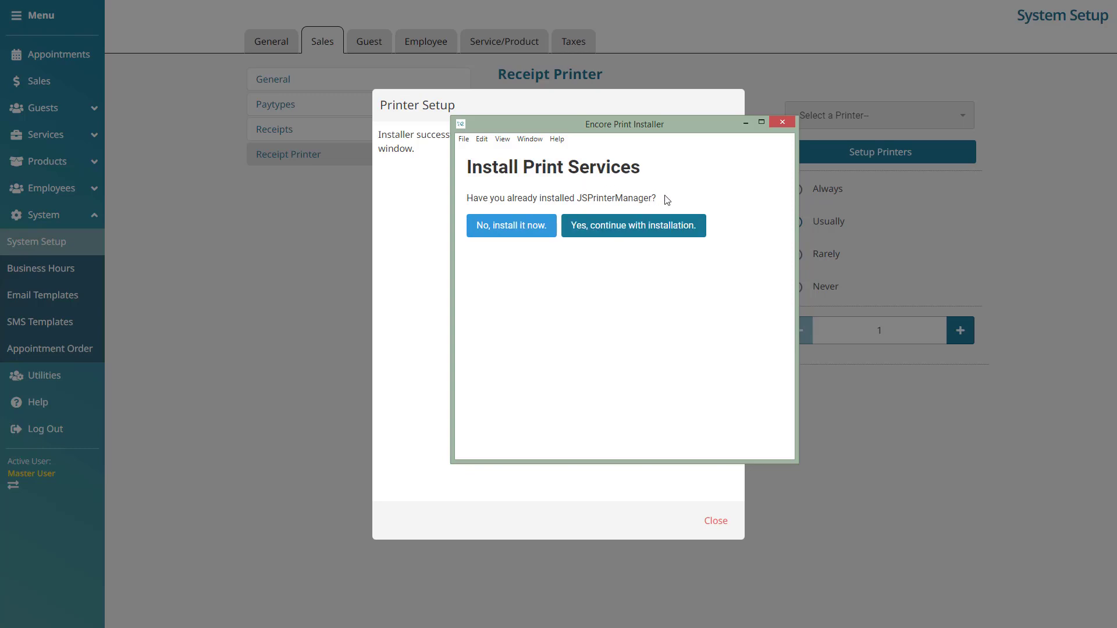
{"action": "left_click", "coordinate": [552, 235]}
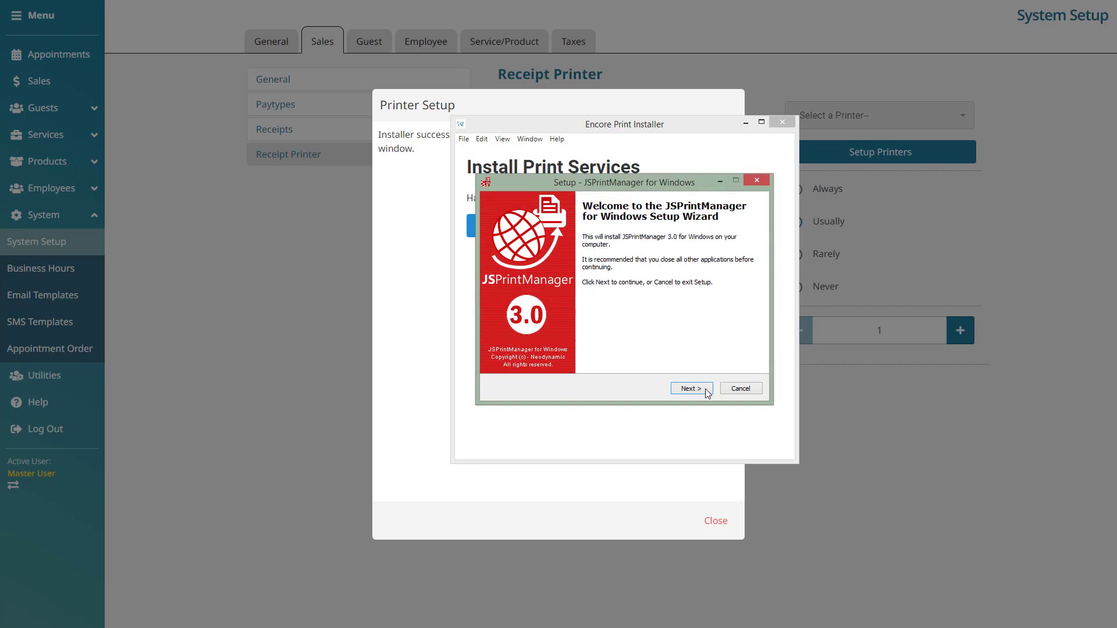
{"action": "left_click", "coordinate": [707, 393]}
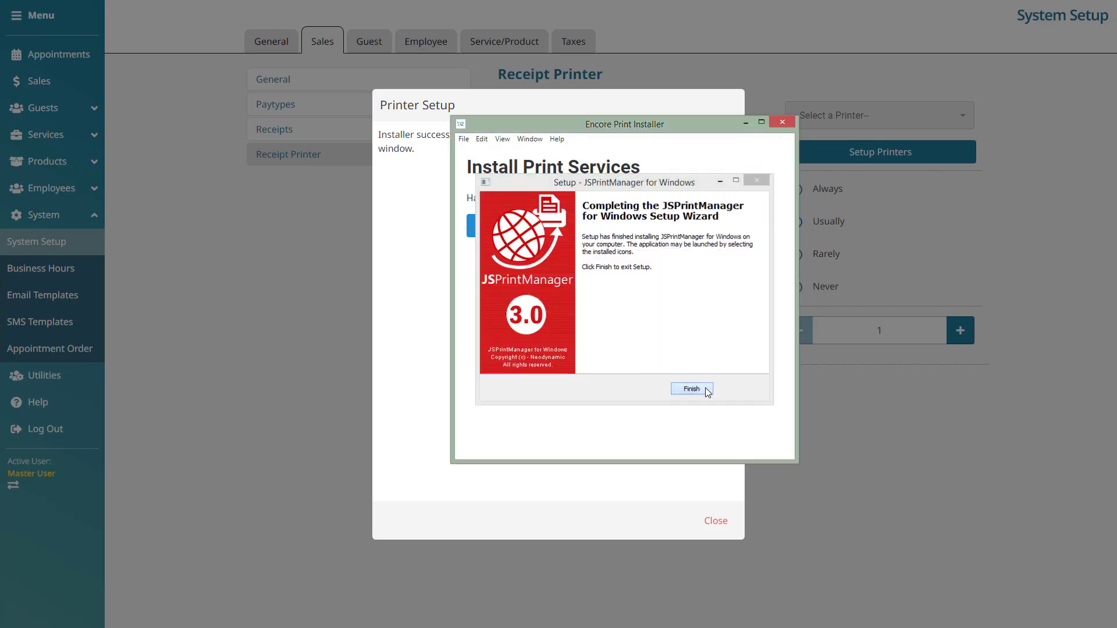
{"action": "left_click", "coordinate": [692, 389]}
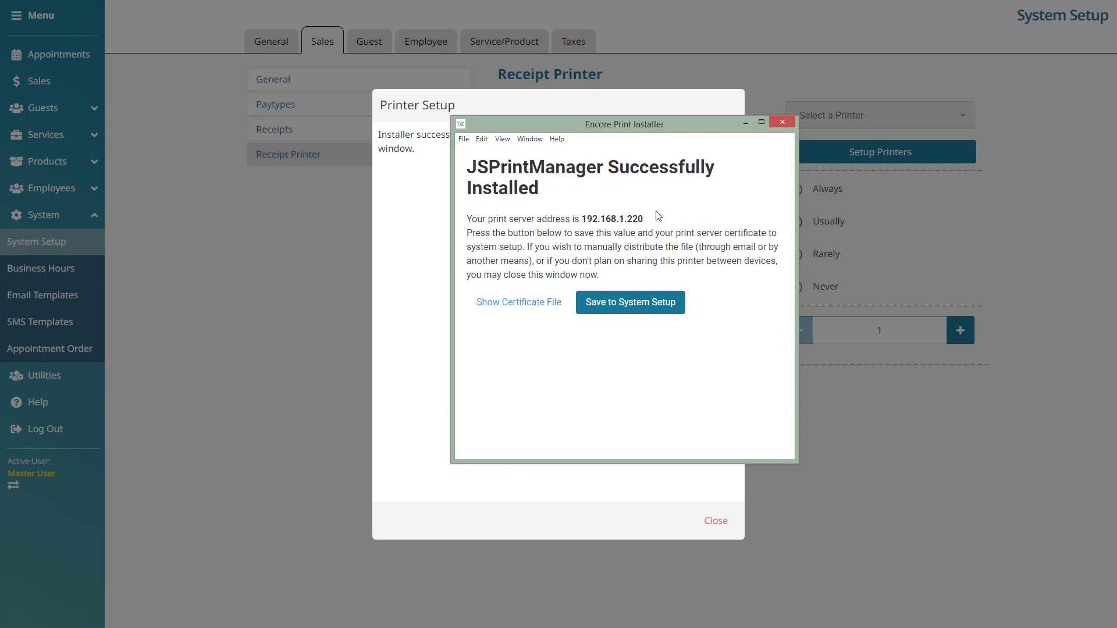
Step: Save print server address 192.168.1.220 to System Setup, allow JSPrintManager access, and close the installer
{"action": "left_click_drag", "start_coordinate": [644, 220], "coordinate": [588, 228]}
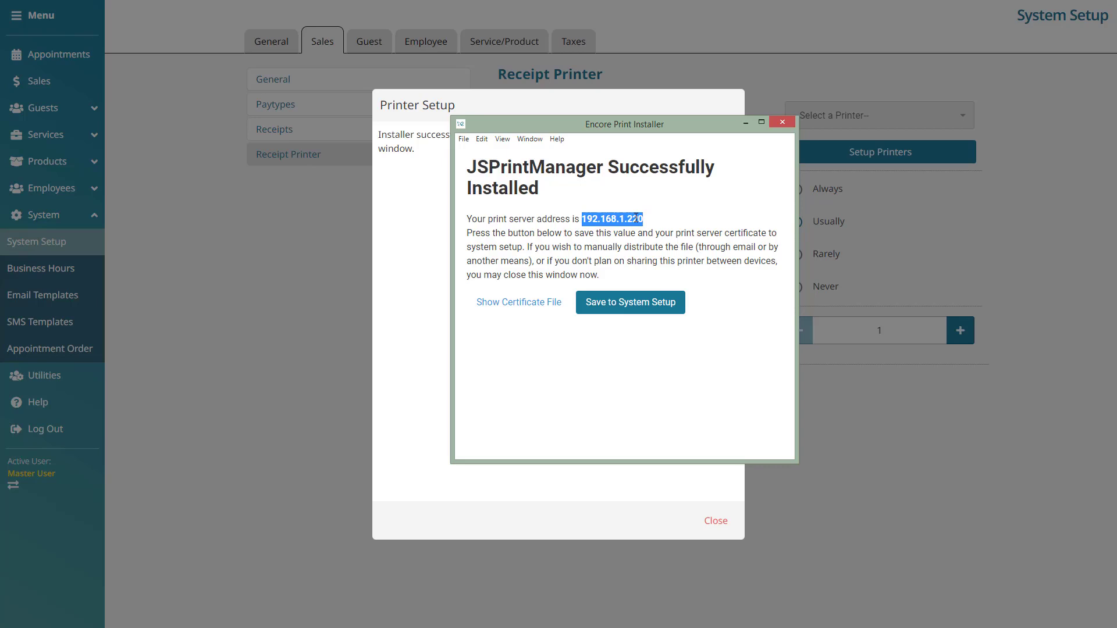
{"action": "left_click", "coordinate": [693, 214]}
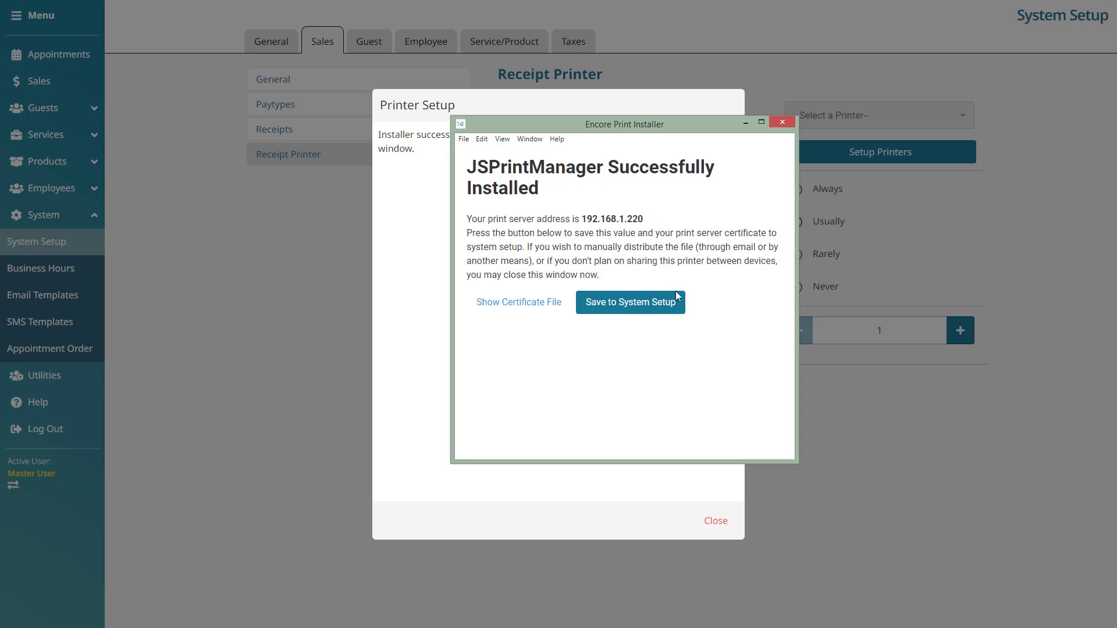
{"action": "left_click", "coordinate": [678, 313]}
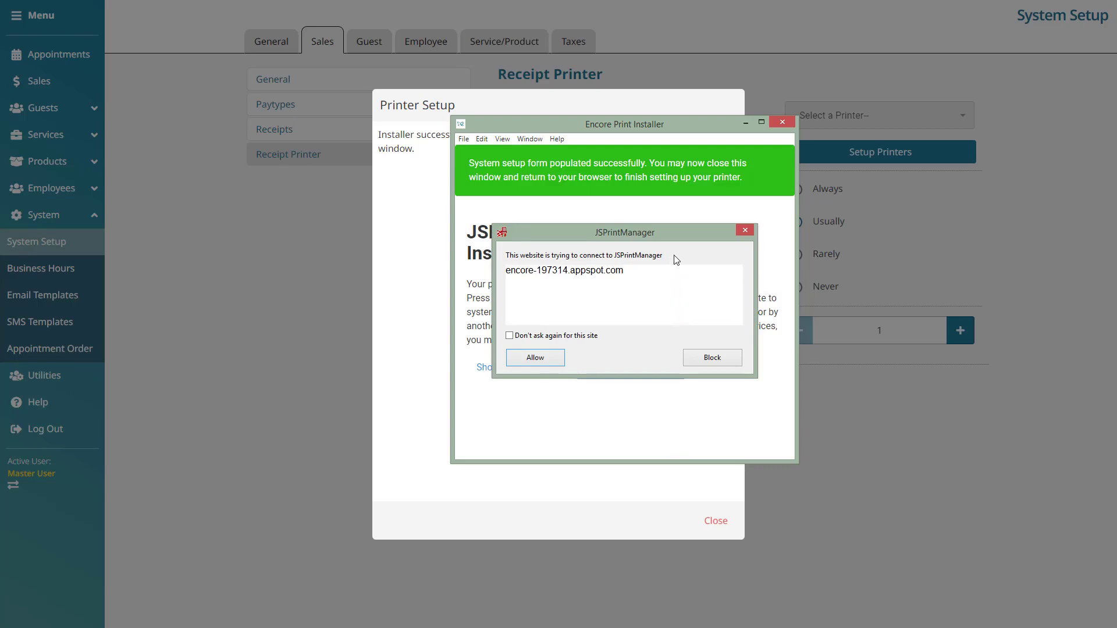
{"action": "left_click", "coordinate": [518, 339]}
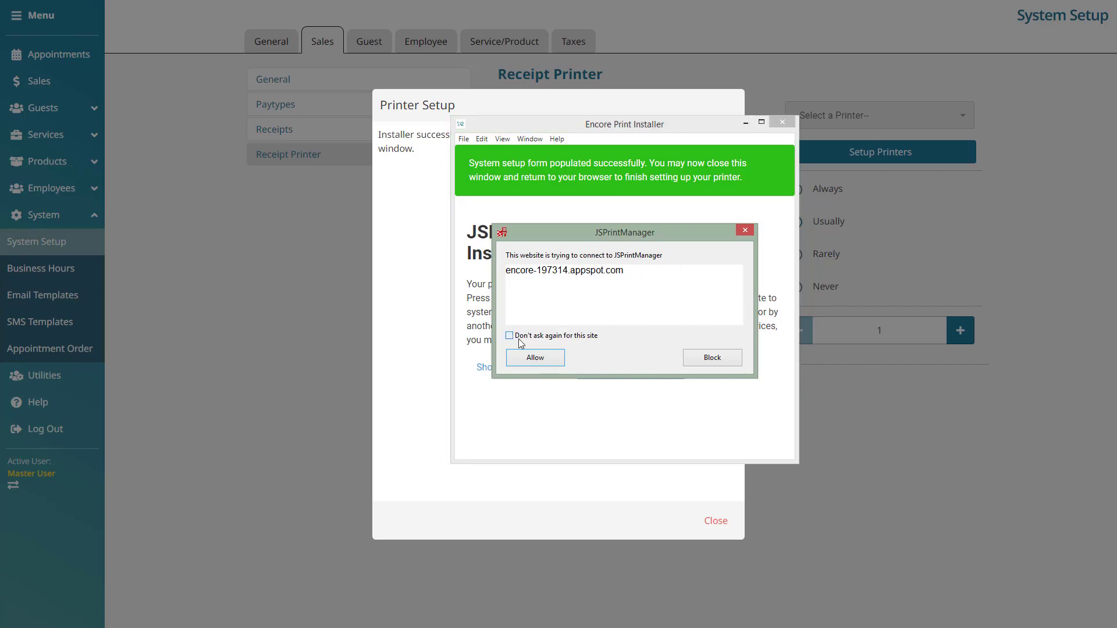
{"action": "left_click", "coordinate": [551, 359]}
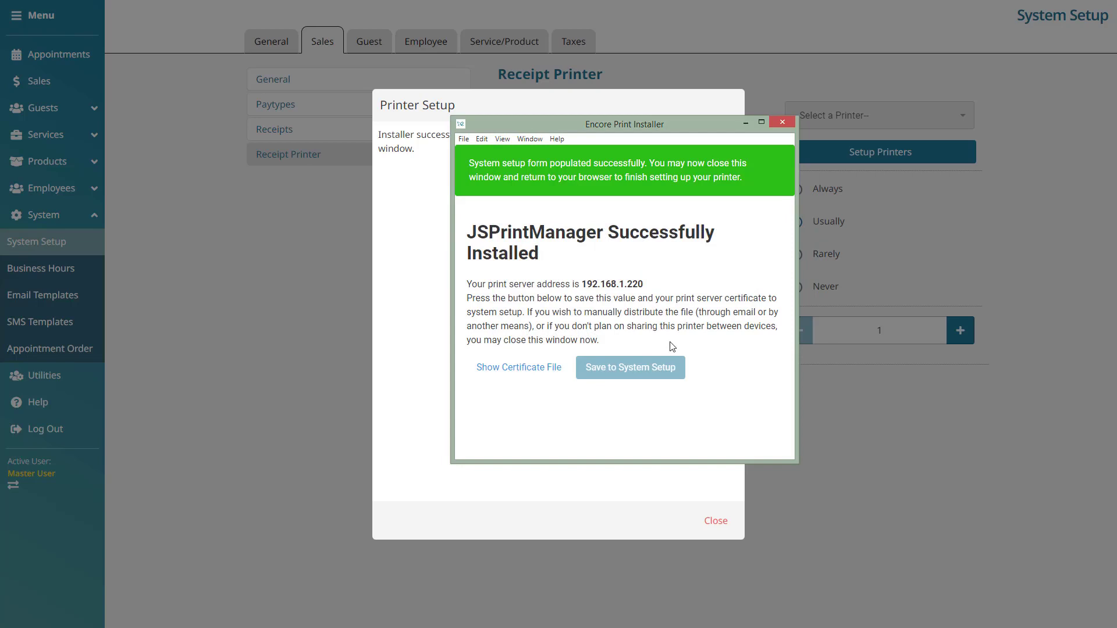
{"action": "left_click", "coordinate": [782, 123]}
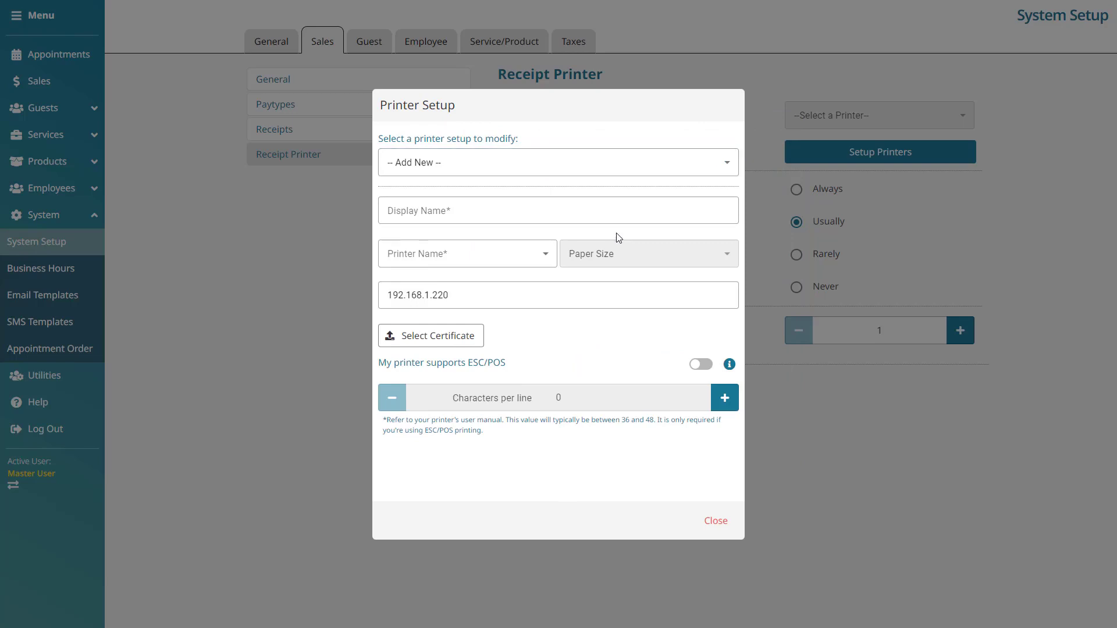
Step: Name the new printer 'Receipt Printer' and select POS-X Thermal Printer as its printer
{"action": "left_click", "coordinate": [571, 213]}
{"action": "type", "text": "Recei"}
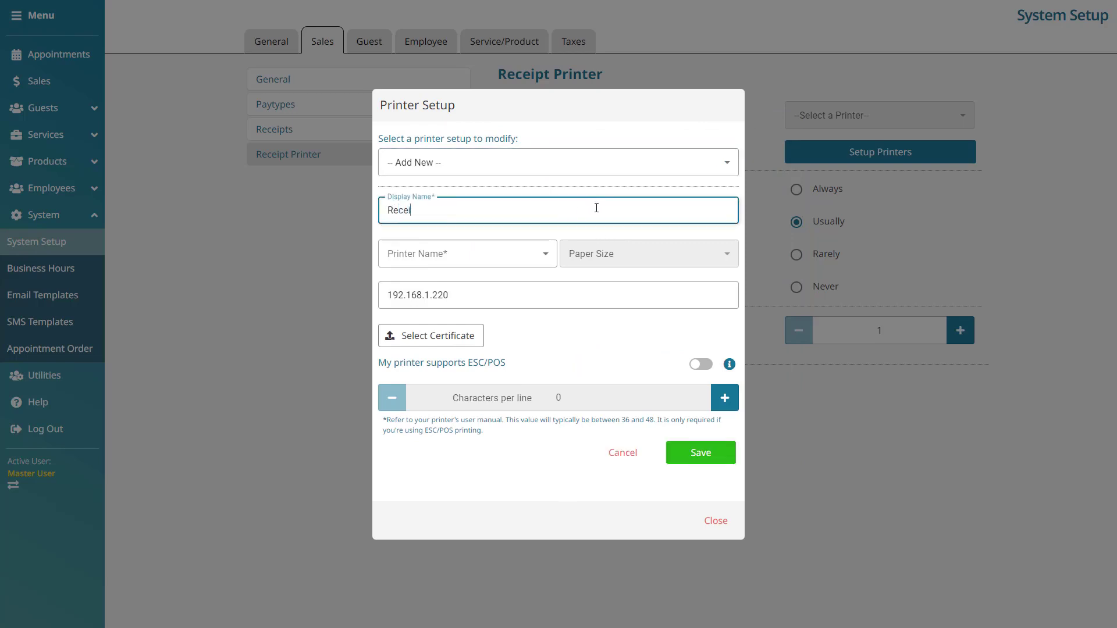
{"action": "type", "text": "pt Printer"}
{"action": "left_click", "coordinate": [544, 253]}
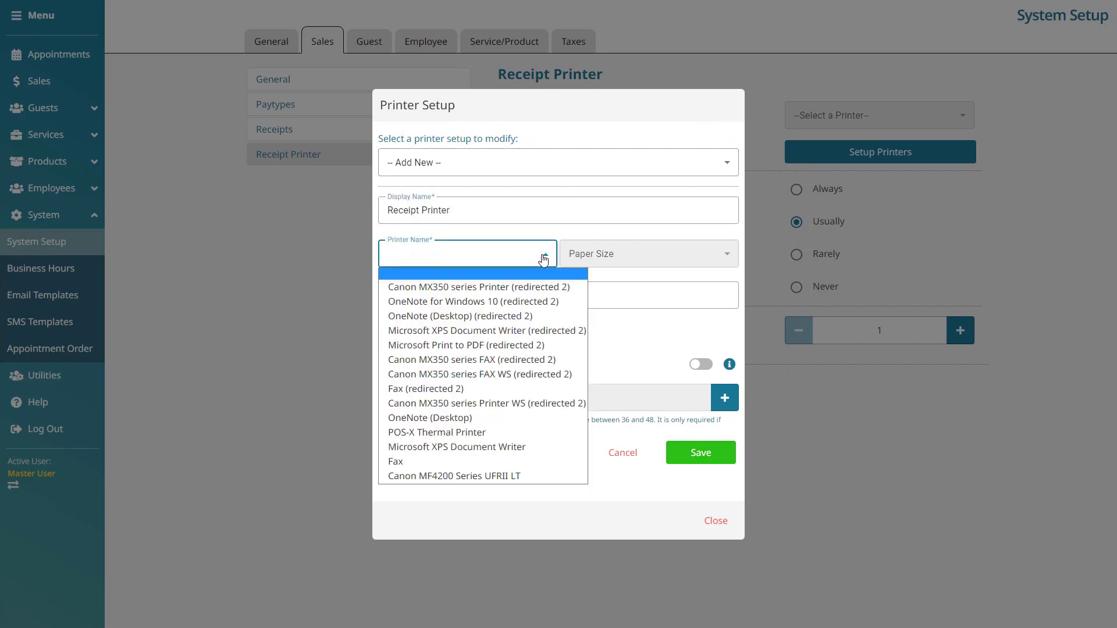
{"action": "left_click", "coordinate": [557, 432]}
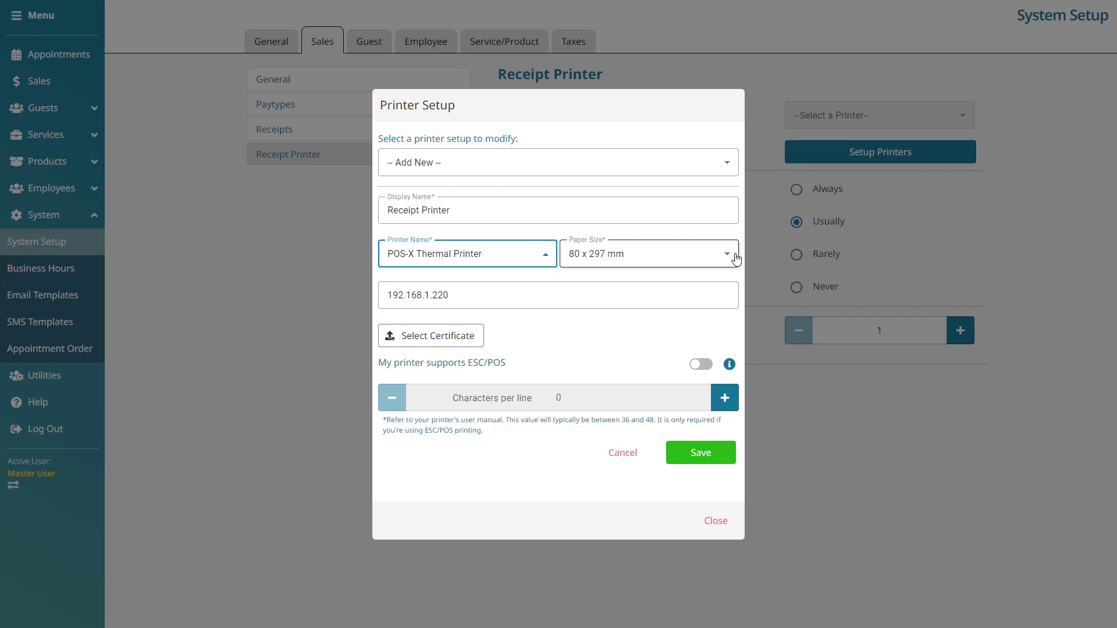
Step: Check the print server IP address and enable ESC/POS printing support
{"action": "left_click", "coordinate": [644, 297]}
{"action": "left_click_drag", "start_coordinate": [615, 299], "coordinate": [366, 299]}
{"action": "left_click", "coordinate": [611, 299]}
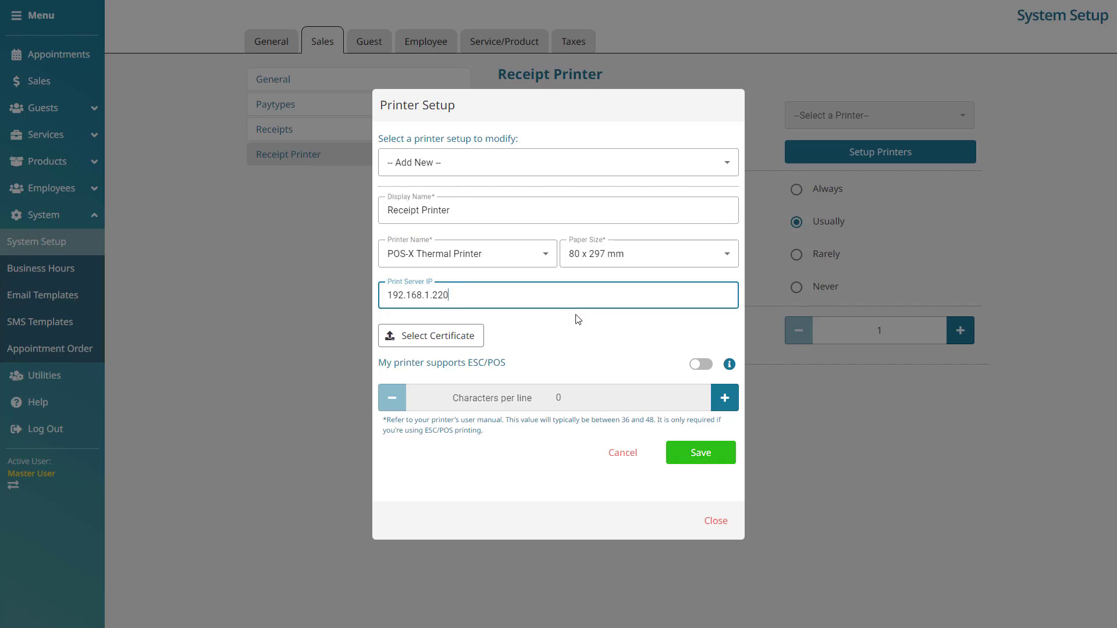
{"action": "left_click", "coordinate": [708, 366]}
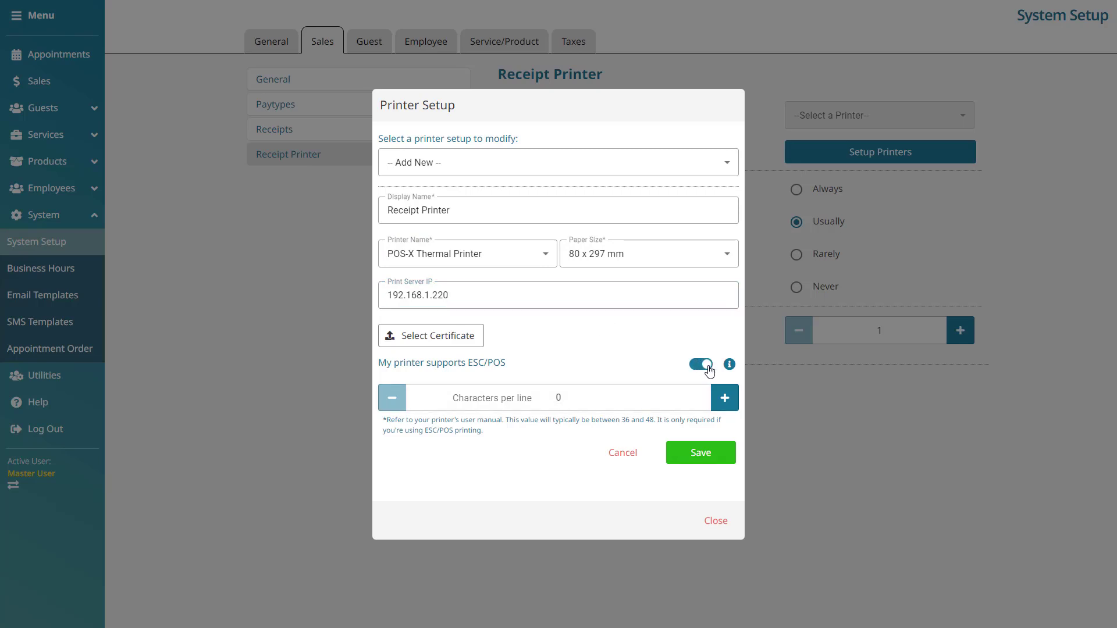
{"action": "mouse_move", "coordinate": [731, 368]}
Step: Set characters per line to 42 and save the Receipt Printer setup
{"action": "left_click", "coordinate": [575, 399]}
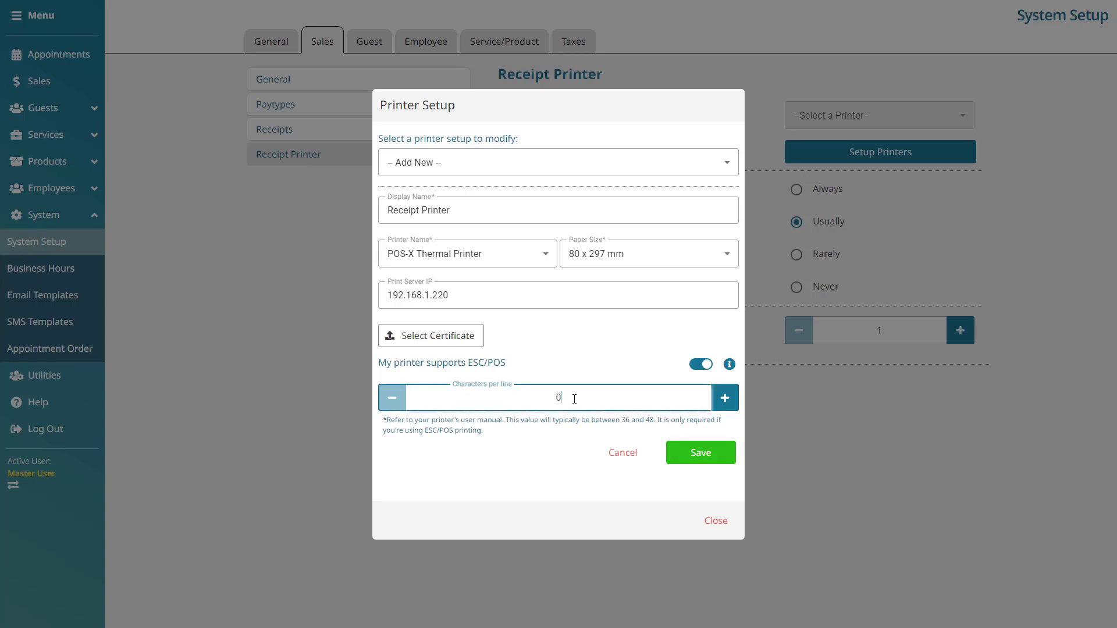
{"action": "type", "text": "42"}
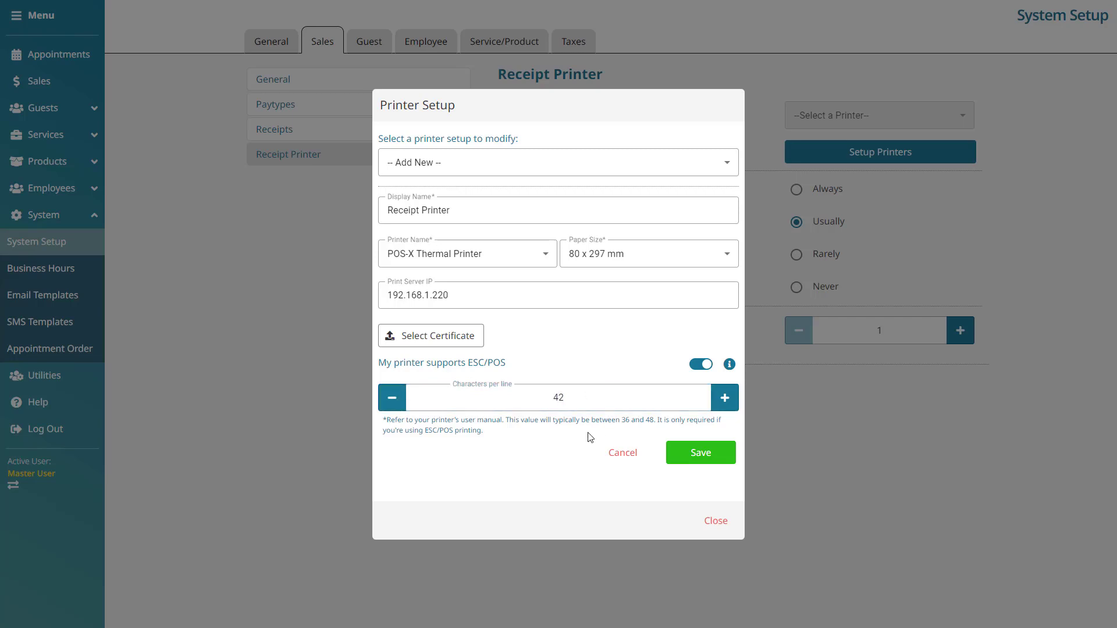
{"action": "left_click", "coordinate": [725, 457]}
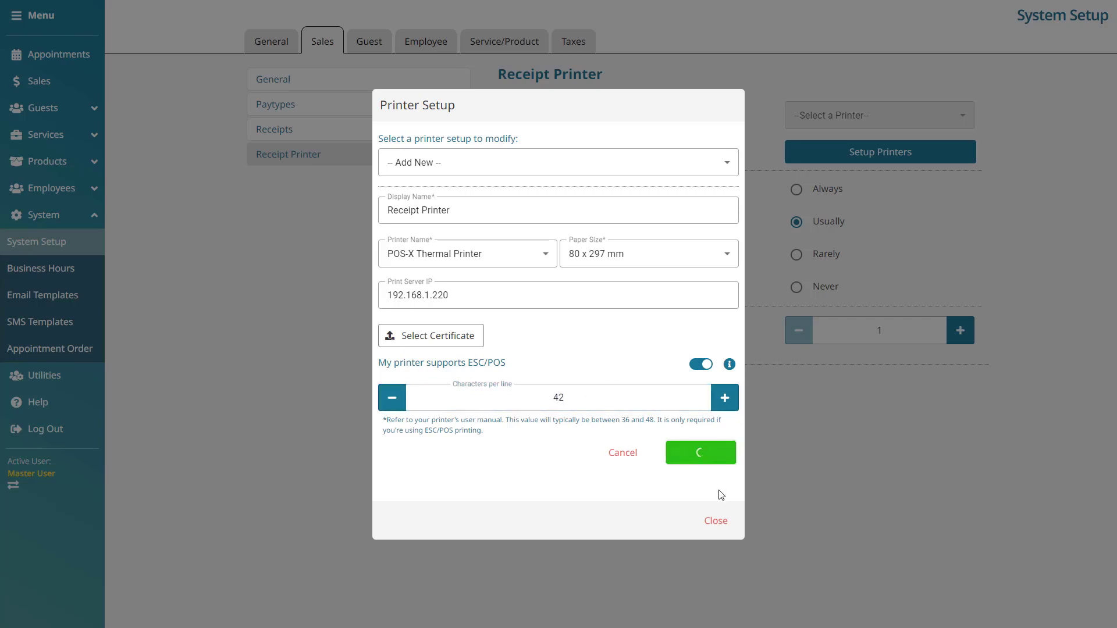